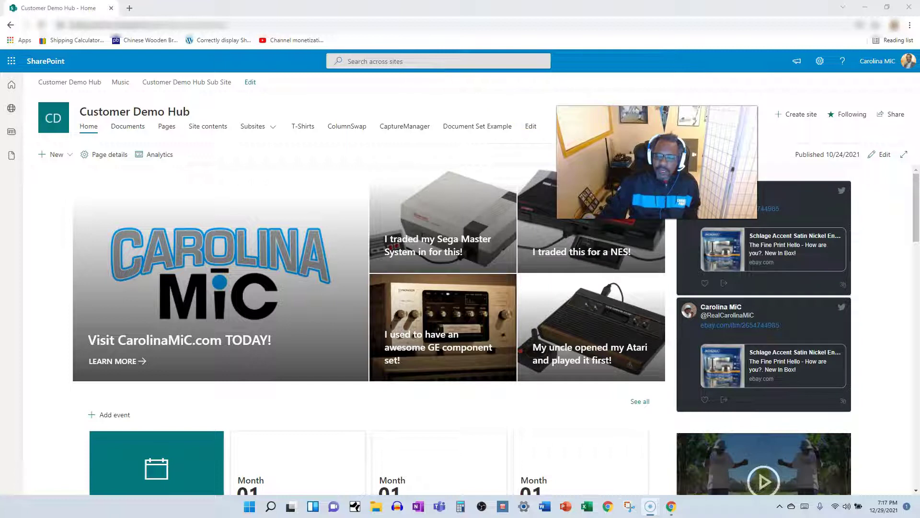
Go through Site information and all site settings to the Customer Demo Hub Site content types gallery
{"action": "left_click", "coordinate": [820, 61]}
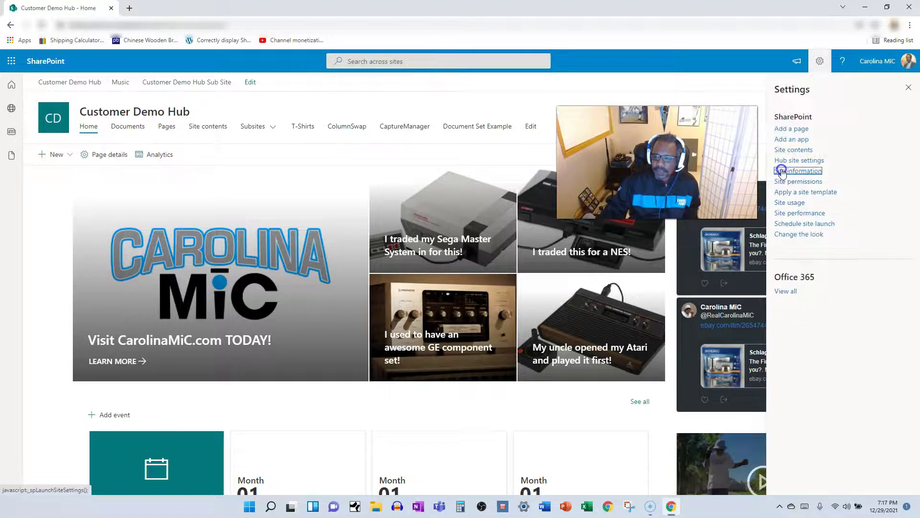
{"action": "left_click", "coordinate": [781, 171]}
{"action": "left_click", "coordinate": [792, 239]}
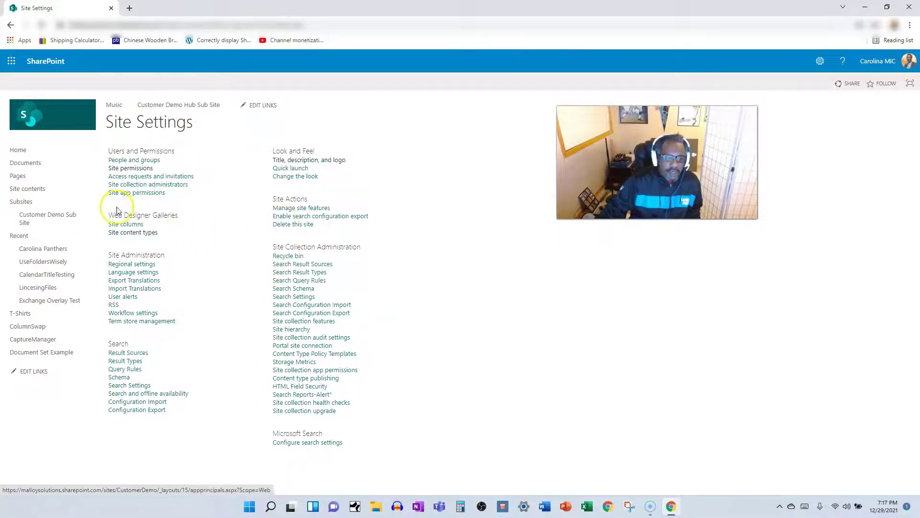
{"action": "left_click", "coordinate": [122, 234]}
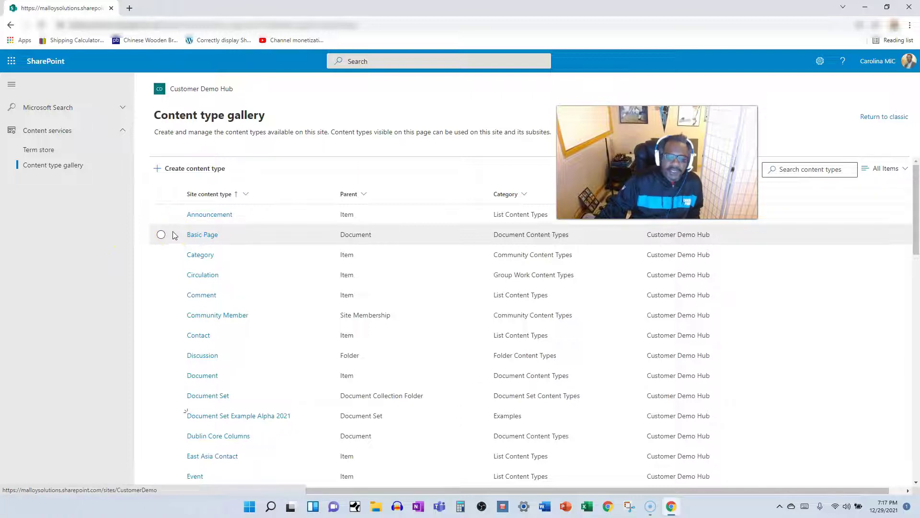
Begin a new content type named CD, filed under a new category 'MiC's Music Collection'
{"action": "left_click", "coordinate": [183, 171]}
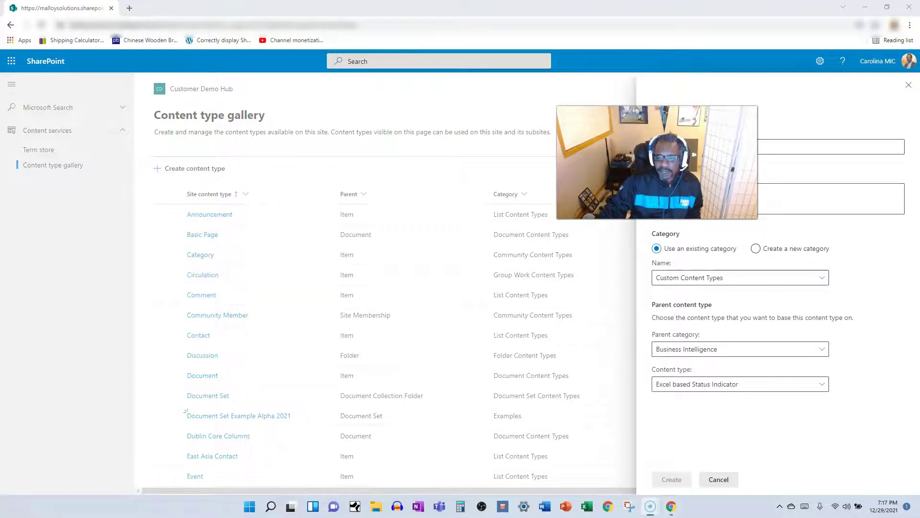
{"action": "left_click", "coordinate": [702, 145]}
{"action": "left_click", "coordinate": [699, 148]}
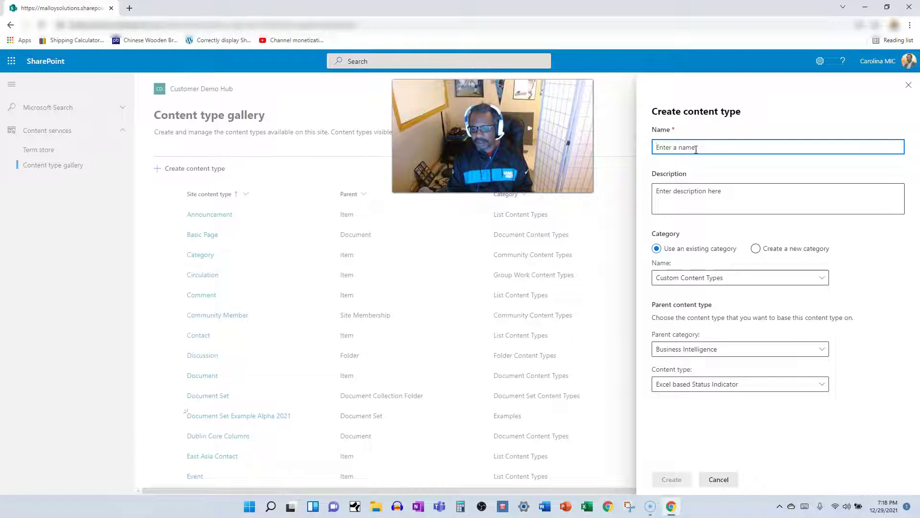
{"action": "type", "text": "CD"}
{"action": "key", "text": "Tab"}
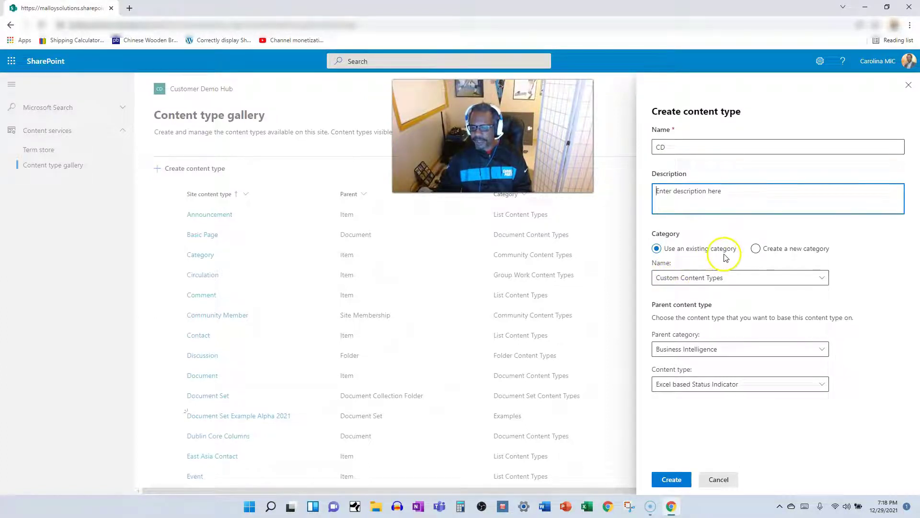
{"action": "left_click", "coordinate": [755, 249]}
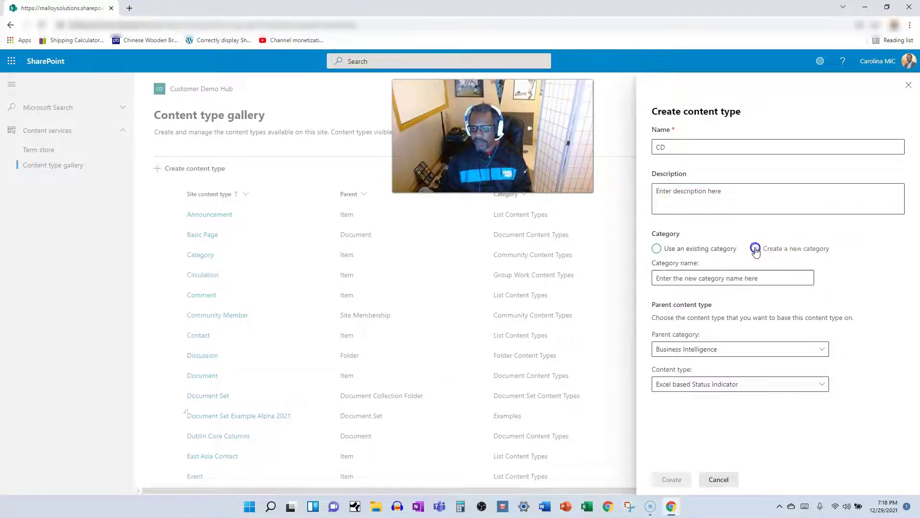
{"action": "left_click", "coordinate": [709, 278]}
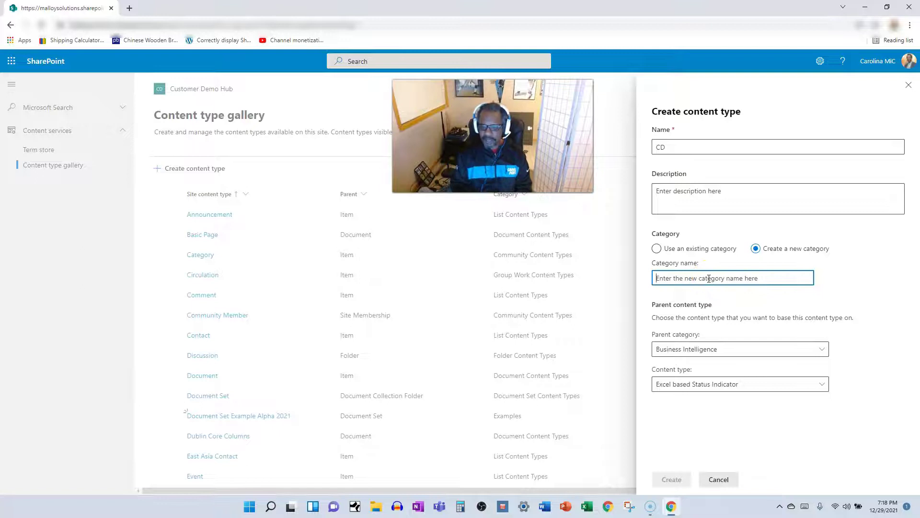
{"action": "type", "text": "MiC's Music Collection"}
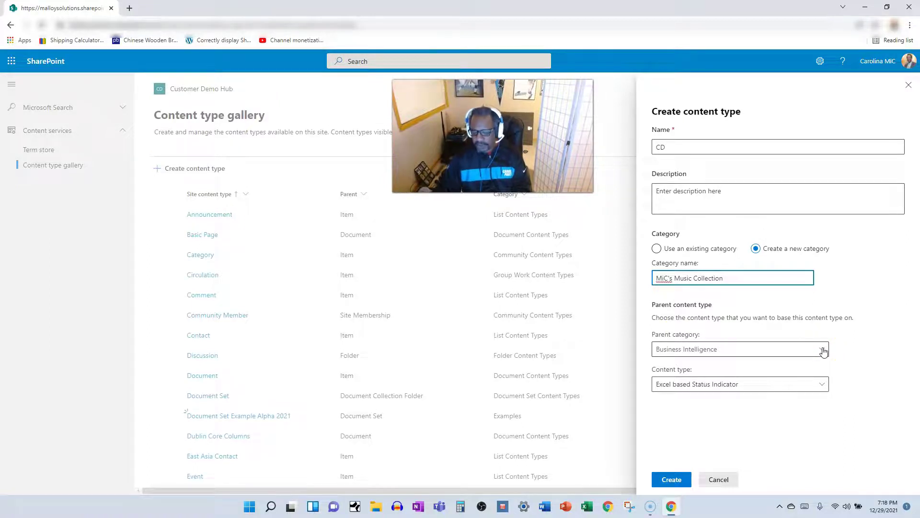
Try parent options: List Content Types > Item, then Document Content Types > Document
{"action": "left_click", "coordinate": [823, 351]}
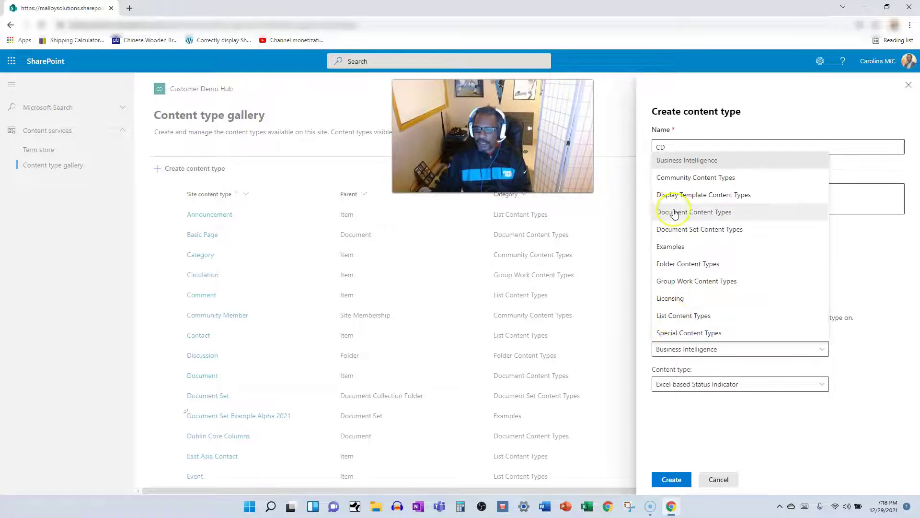
{"action": "left_click", "coordinate": [669, 316]}
{"action": "left_click", "coordinate": [734, 352]}
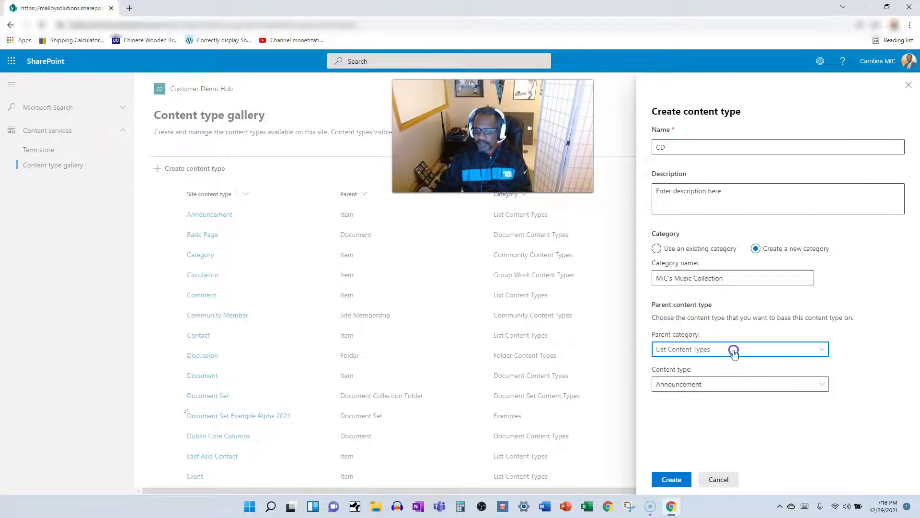
{"action": "left_click", "coordinate": [717, 418]}
{"action": "left_click", "coordinate": [671, 384]}
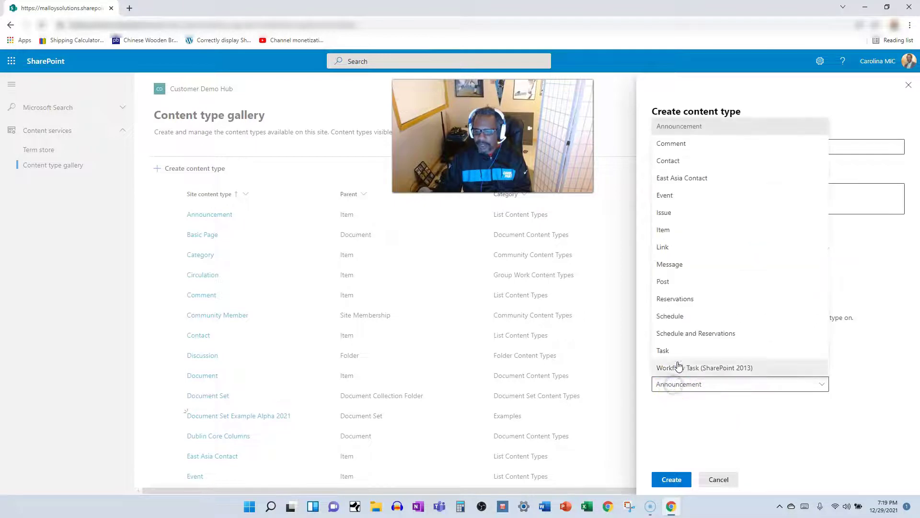
{"action": "left_click", "coordinate": [672, 231]}
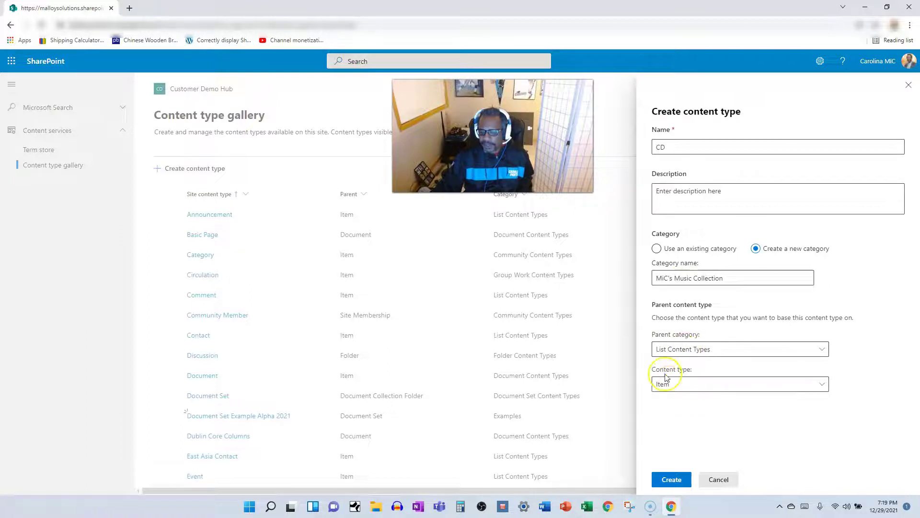
{"action": "left_click", "coordinate": [822, 350]}
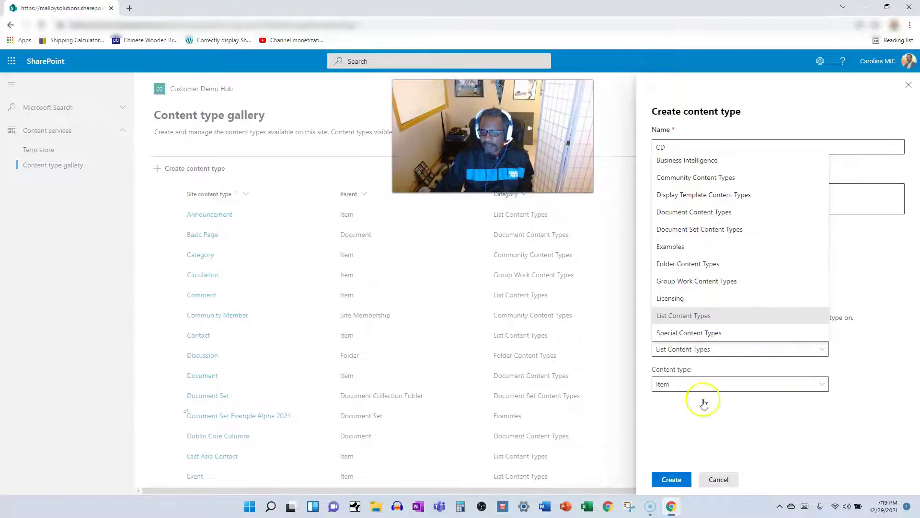
{"action": "left_click", "coordinate": [695, 214]}
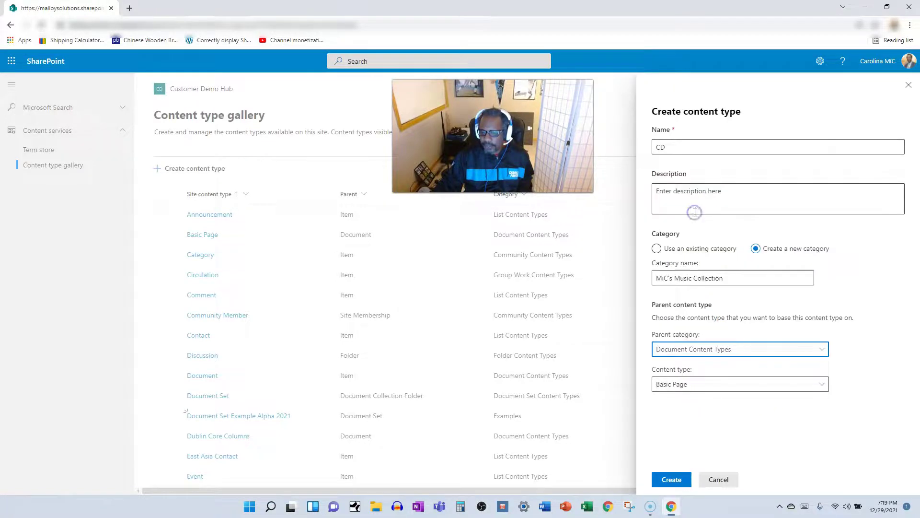
{"action": "left_click", "coordinate": [822, 387]}
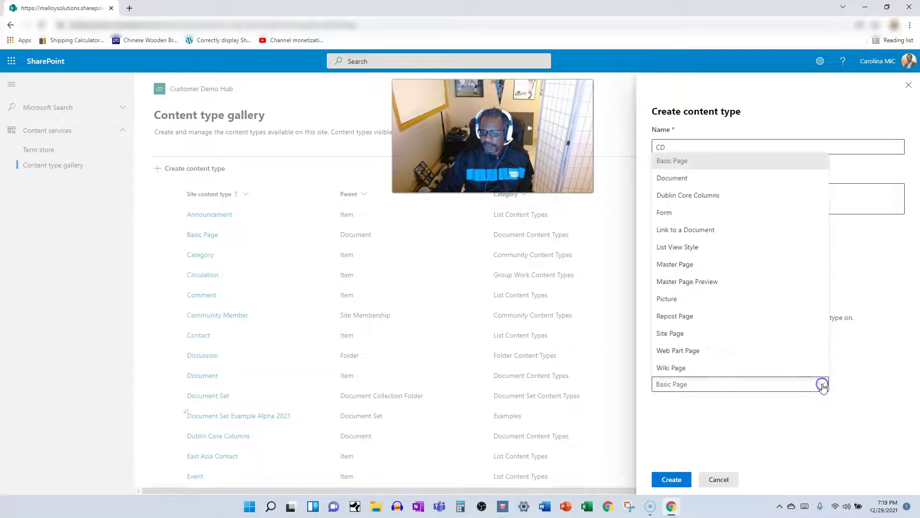
{"action": "left_click", "coordinate": [673, 182]}
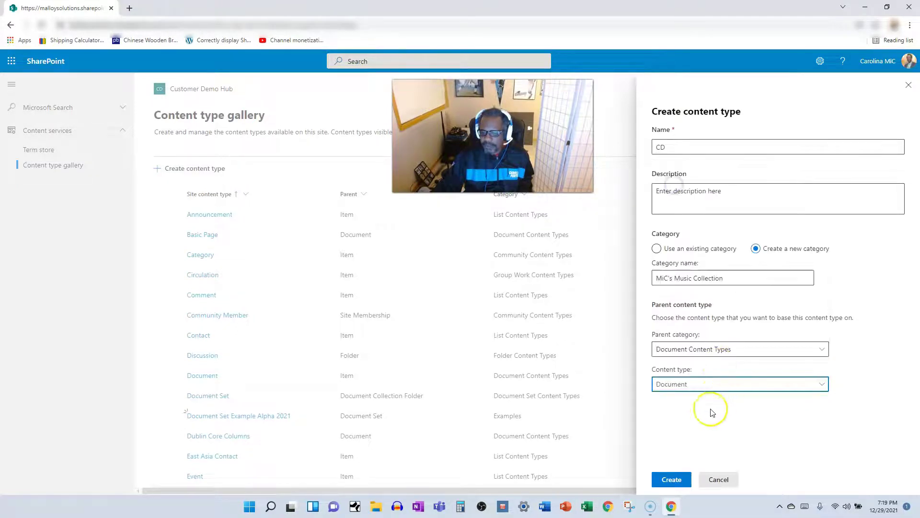
Set the parent back to List Content Types > Item and create the CD content type
{"action": "left_click", "coordinate": [708, 349]}
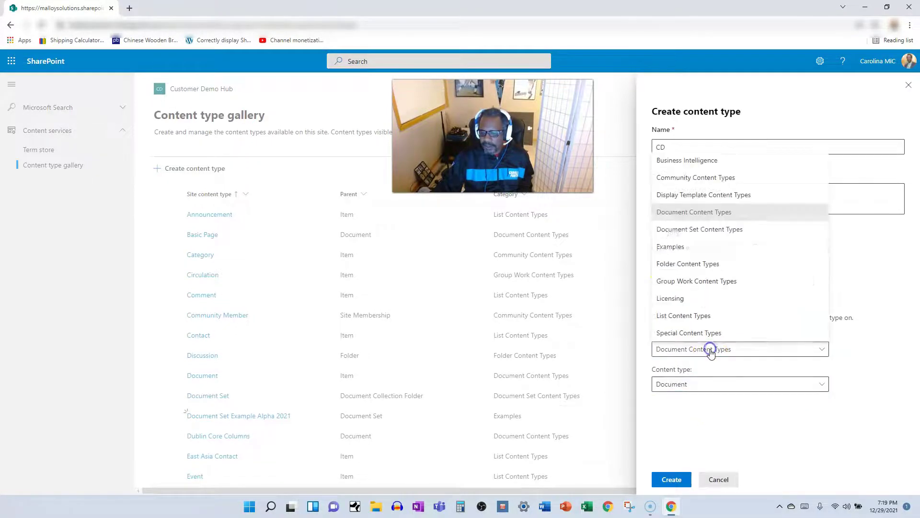
{"action": "left_click", "coordinate": [669, 315]}
{"action": "left_click", "coordinate": [692, 383]}
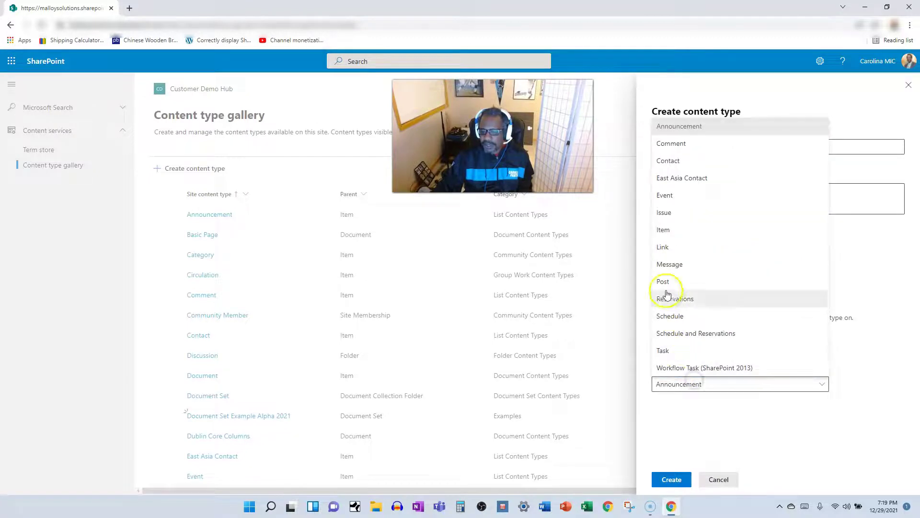
{"action": "left_click", "coordinate": [665, 229]}
{"action": "left_click", "coordinate": [714, 424]}
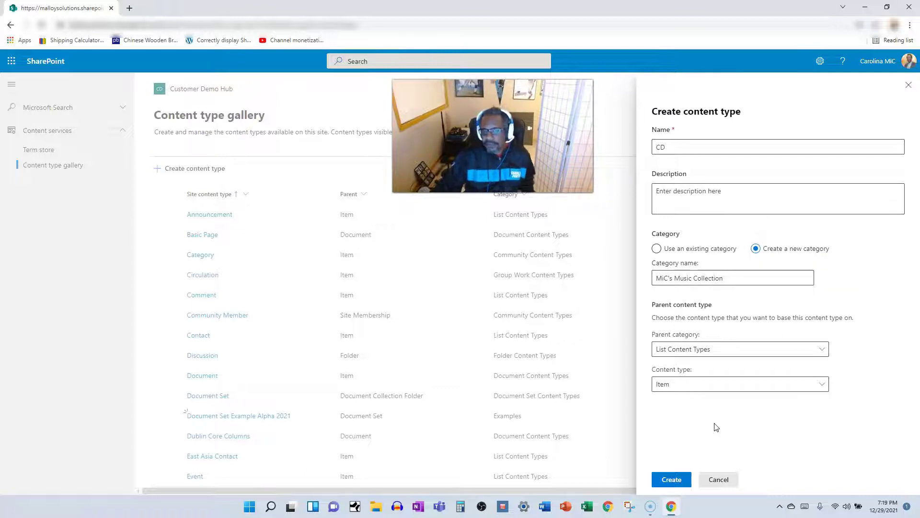
{"action": "left_click", "coordinate": [669, 486]}
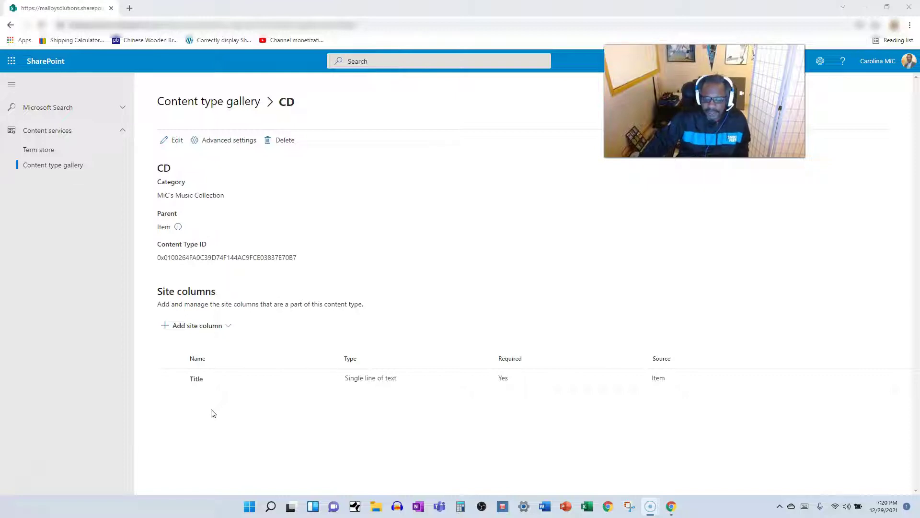
Open the Add site column choices on the CD content type page
{"action": "left_click", "coordinate": [184, 330]}
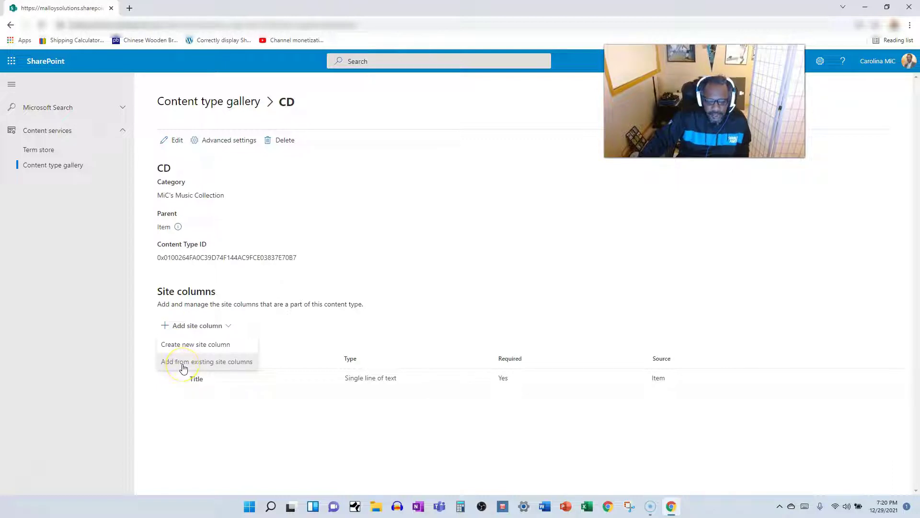
Start a new site column JewelCase in a new category, MiC's Music Collection Columns
{"action": "left_click", "coordinate": [185, 345]}
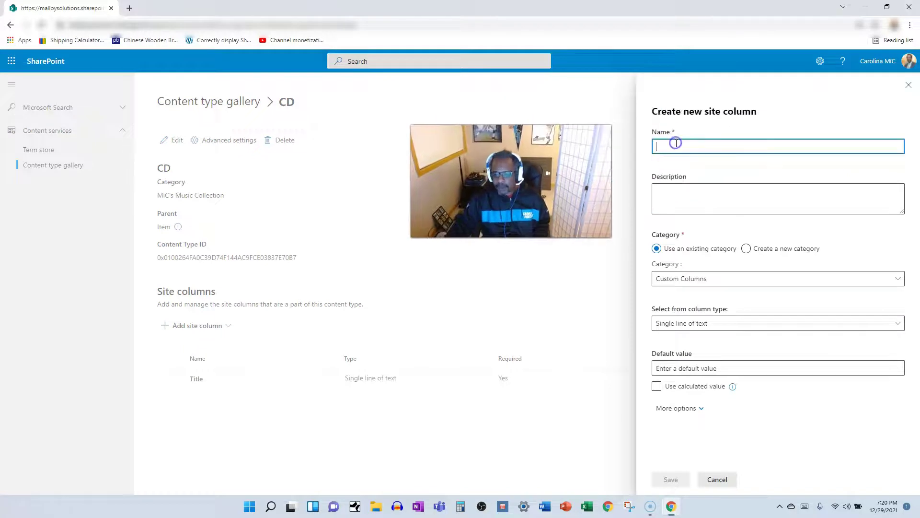
{"action": "type", "text": "JewelCase"}
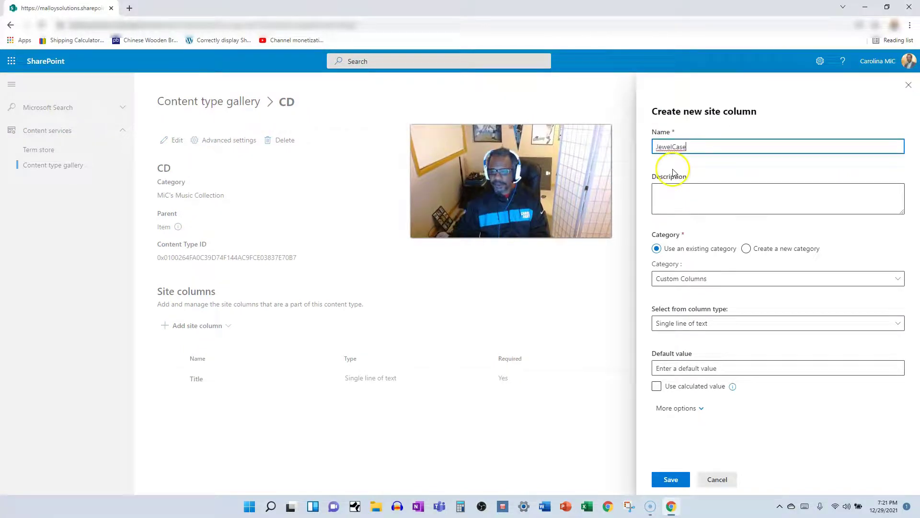
{"action": "left_click", "coordinate": [765, 243]}
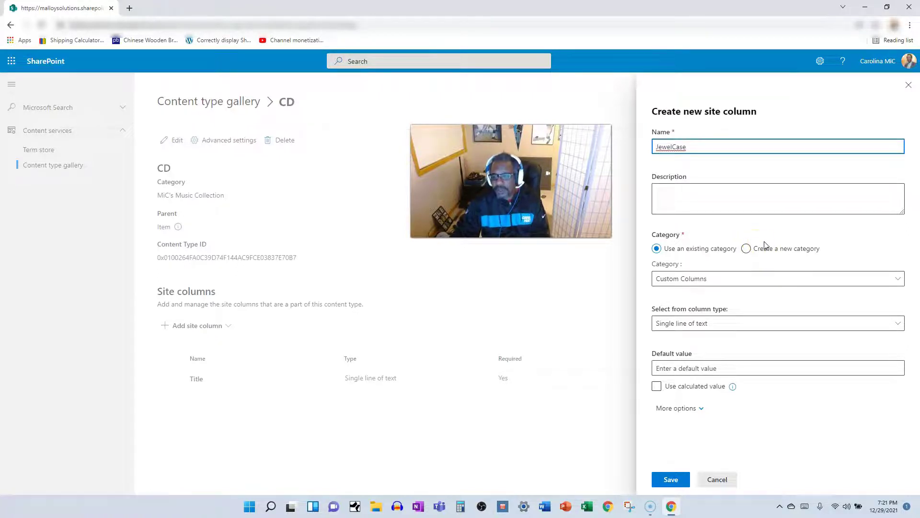
{"action": "left_click", "coordinate": [746, 248]}
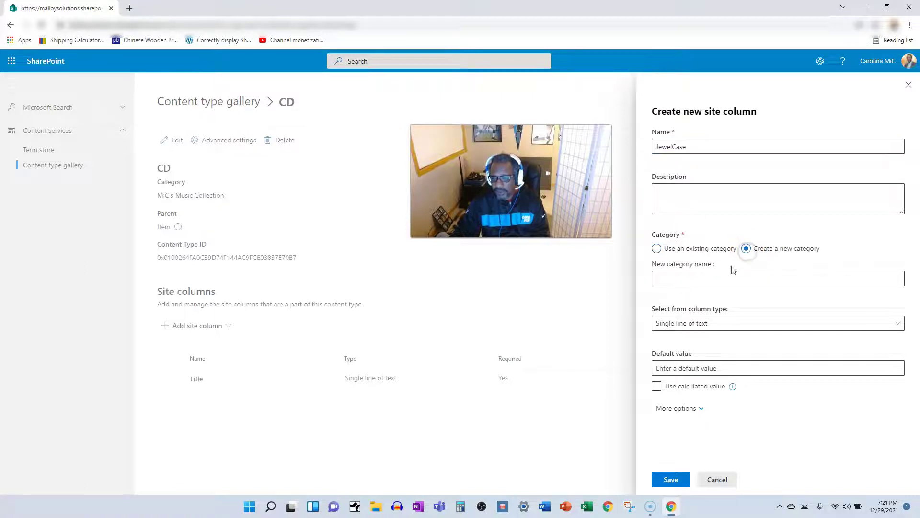
{"action": "left_click", "coordinate": [714, 279]}
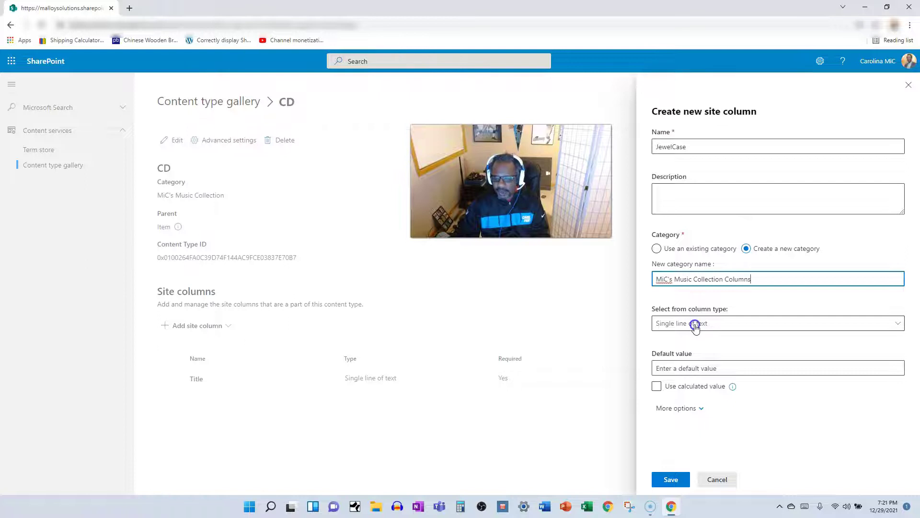
Make JewelCase a Yes/No column defaulting to No, leaving inheriting-type updates off
{"action": "left_click", "coordinate": [695, 324]}
{"action": "left_click", "coordinate": [666, 134]}
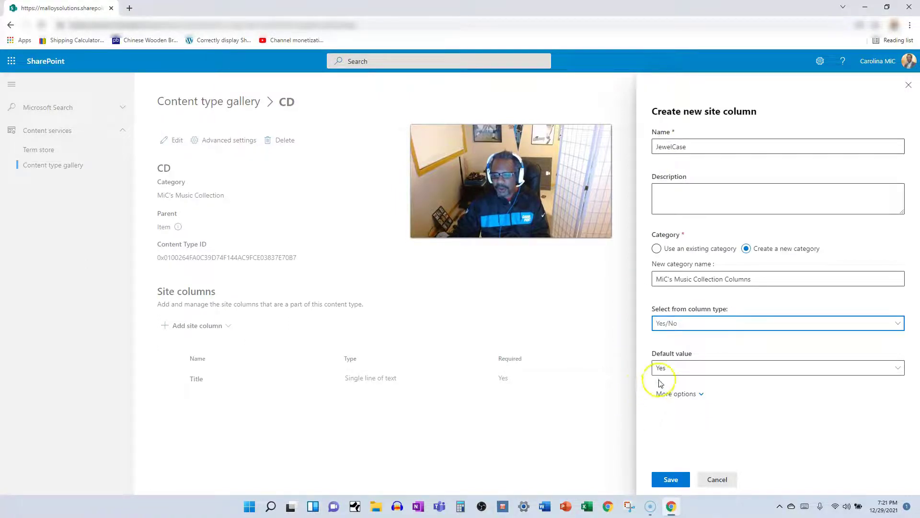
{"action": "left_click", "coordinate": [673, 370]}
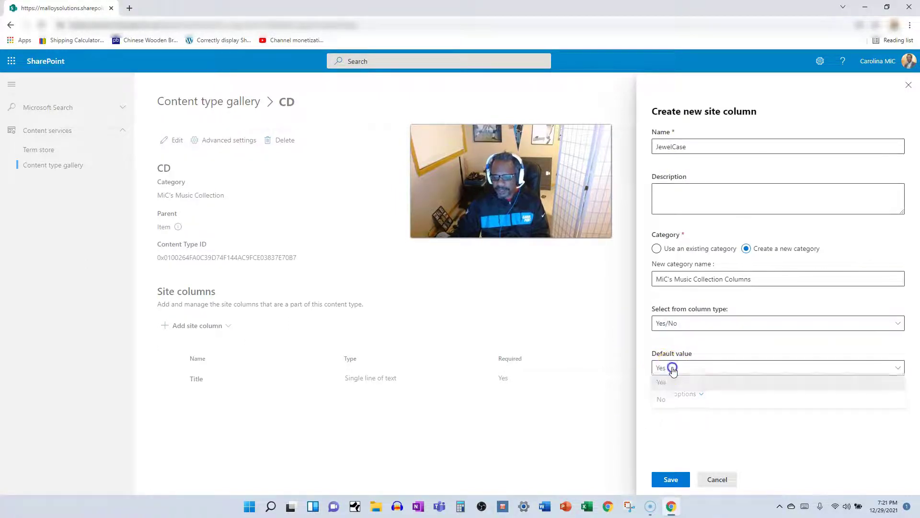
{"action": "left_click", "coordinate": [662, 401]}
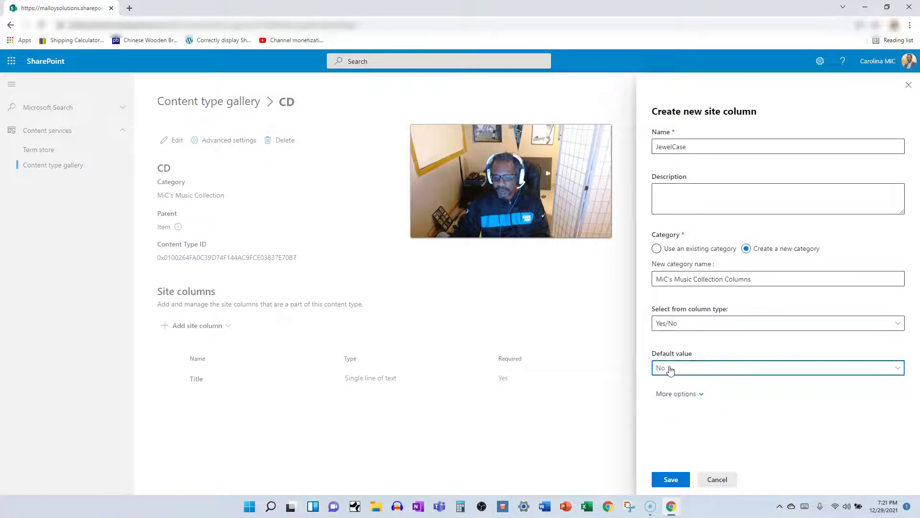
{"action": "left_click", "coordinate": [701, 394]}
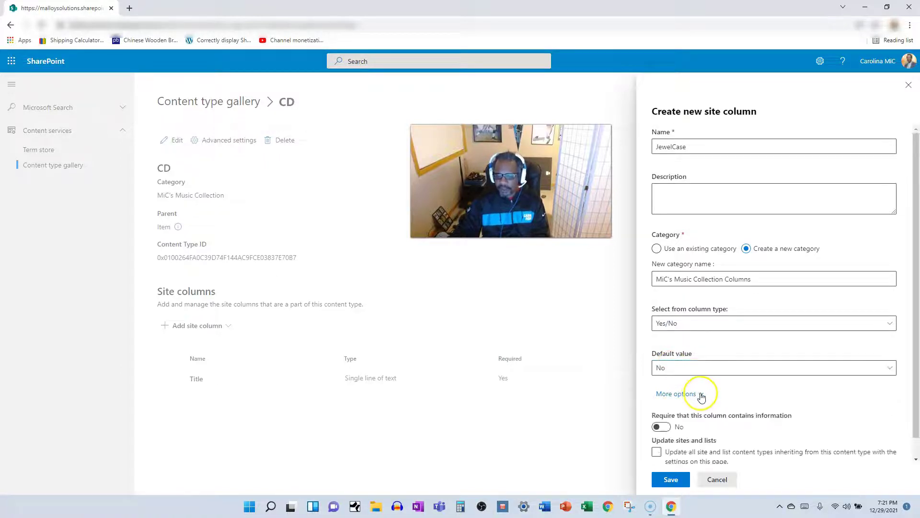
{"action": "scroll", "coordinate": [701, 397], "scroll_direction": "down", "scroll_amount": 1}
{"action": "left_click", "coordinate": [659, 435]}
{"action": "left_click", "coordinate": [660, 434]}
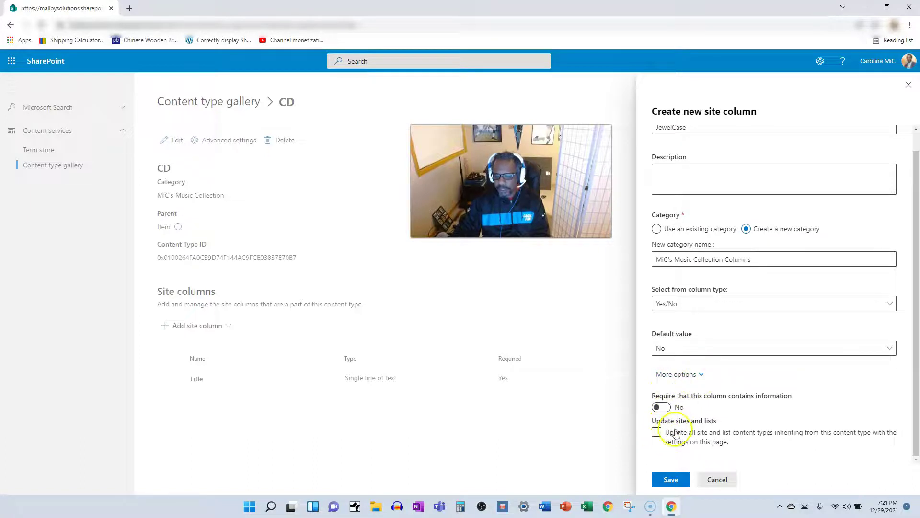
Save JewelCase so it appears as a not-required Yes/No column on CD
{"action": "left_click", "coordinate": [672, 479]}
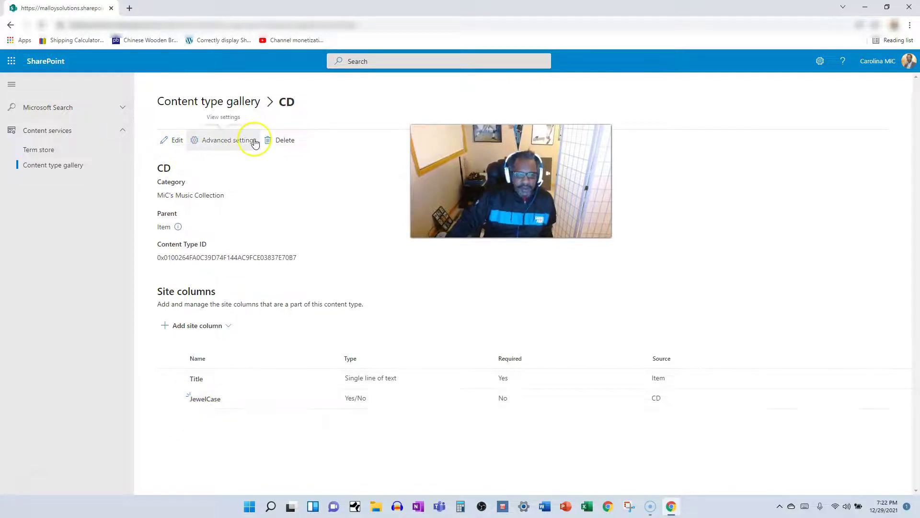
Return to the Site content types gallery through Site settings
{"action": "left_click", "coordinate": [820, 61]}
{"action": "left_click", "coordinate": [796, 160]}
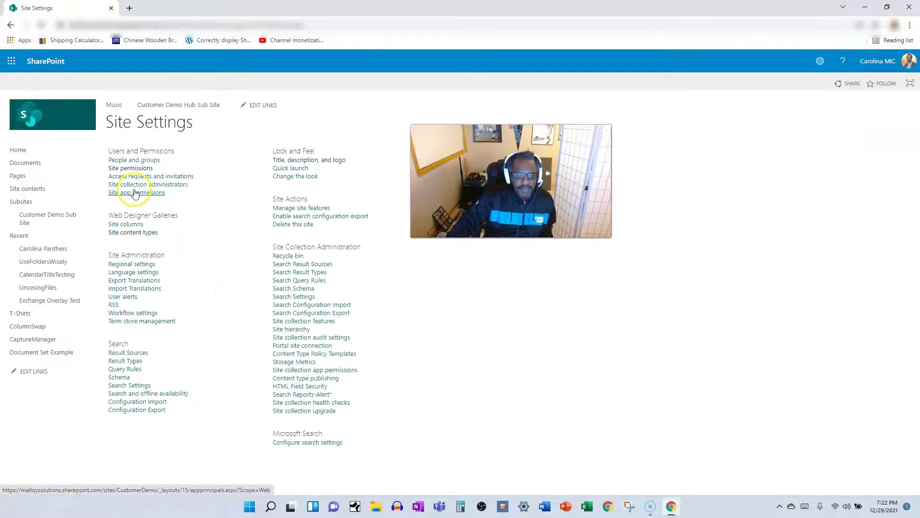
{"action": "left_click", "coordinate": [124, 233]}
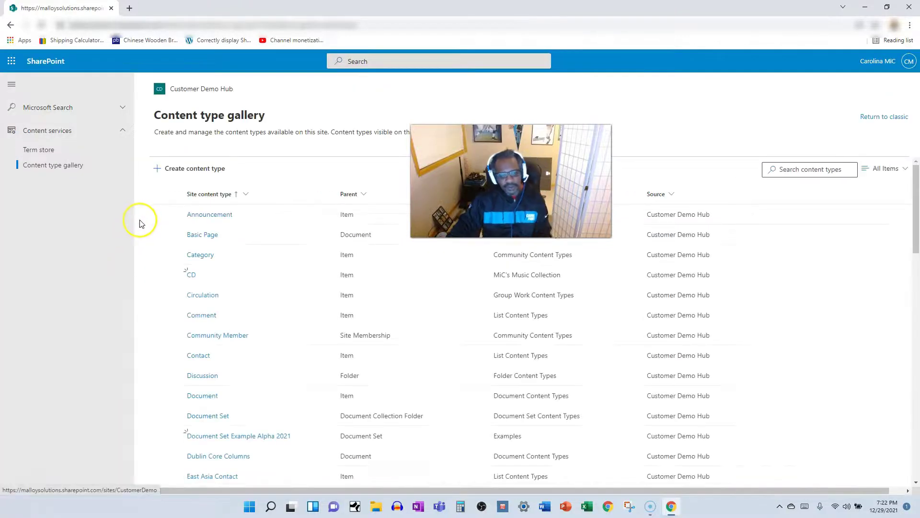
Create content type Vinyl in MiC's Music Collection, based on List Content Types > Item
{"action": "left_click", "coordinate": [209, 178]}
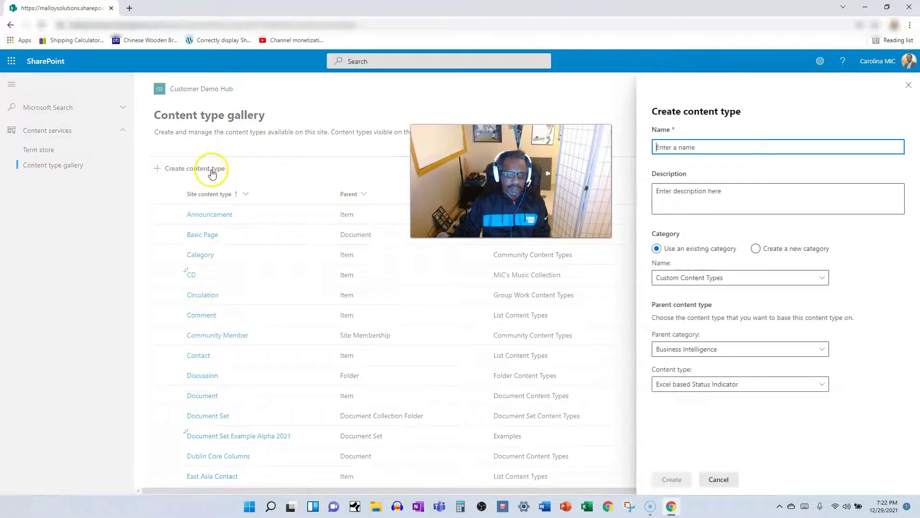
{"action": "type", "text": "Vinyl"}
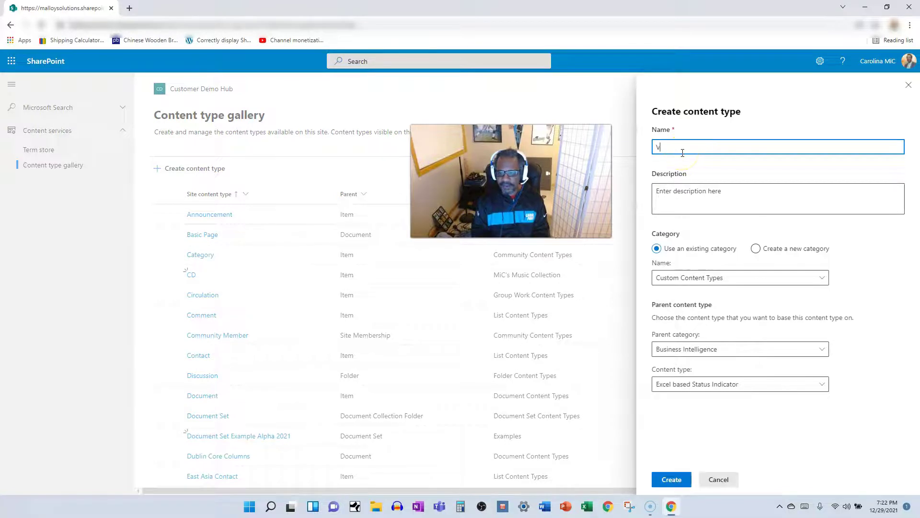
{"action": "left_click", "coordinate": [684, 275]}
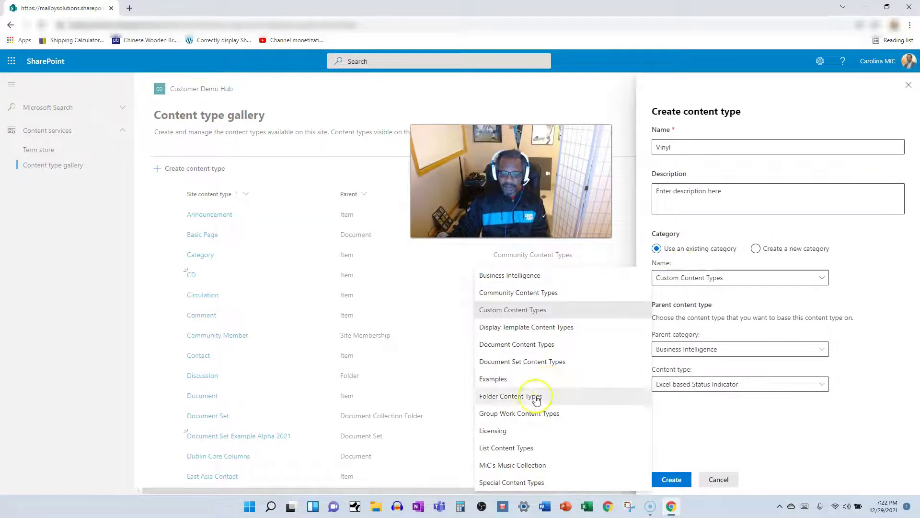
{"action": "left_click", "coordinate": [509, 465]}
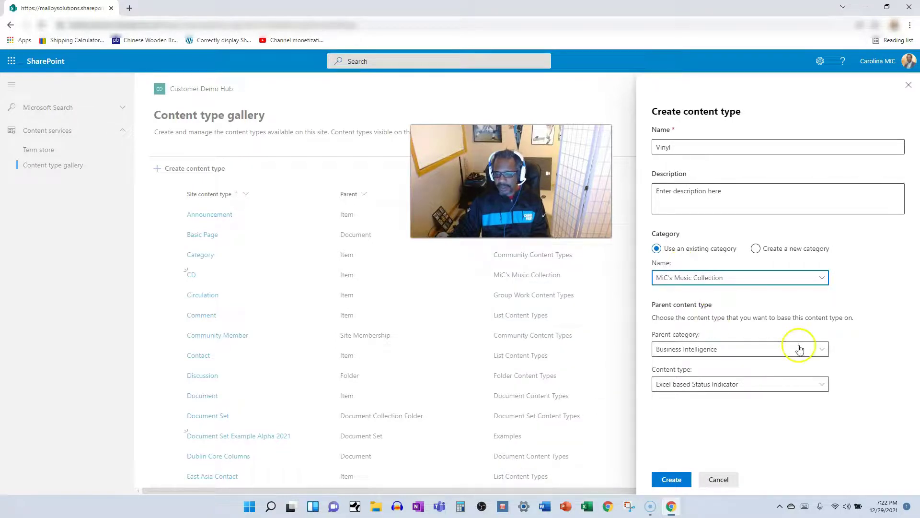
{"action": "left_click", "coordinate": [814, 349]}
{"action": "left_click", "coordinate": [703, 297]}
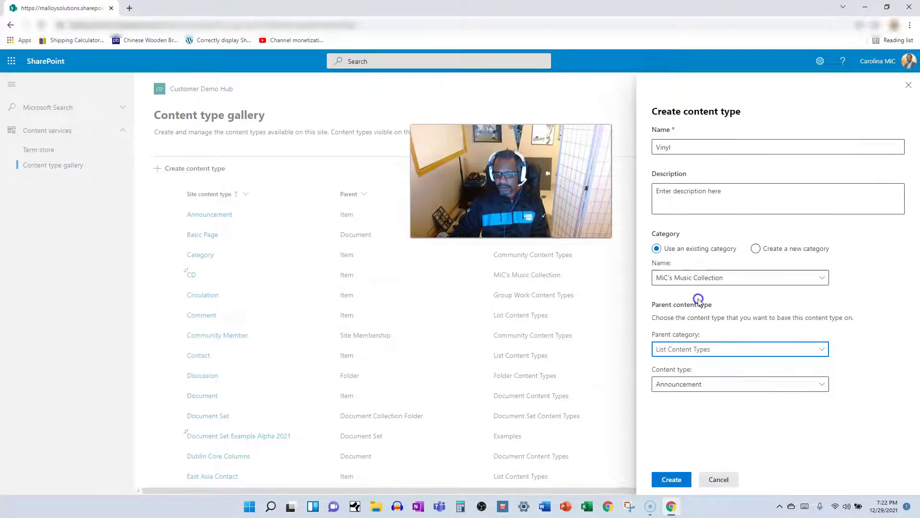
{"action": "left_click", "coordinate": [701, 385]}
{"action": "left_click", "coordinate": [681, 234]}
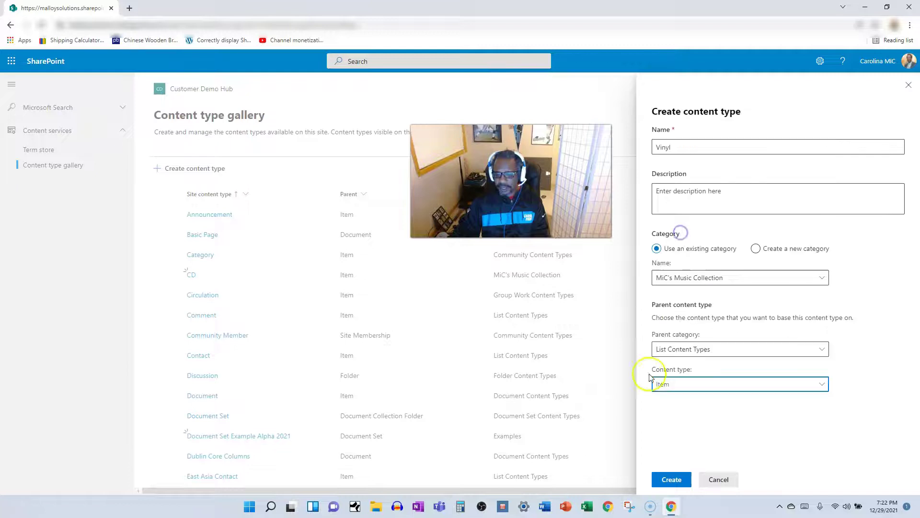
{"action": "left_click", "coordinate": [672, 479]}
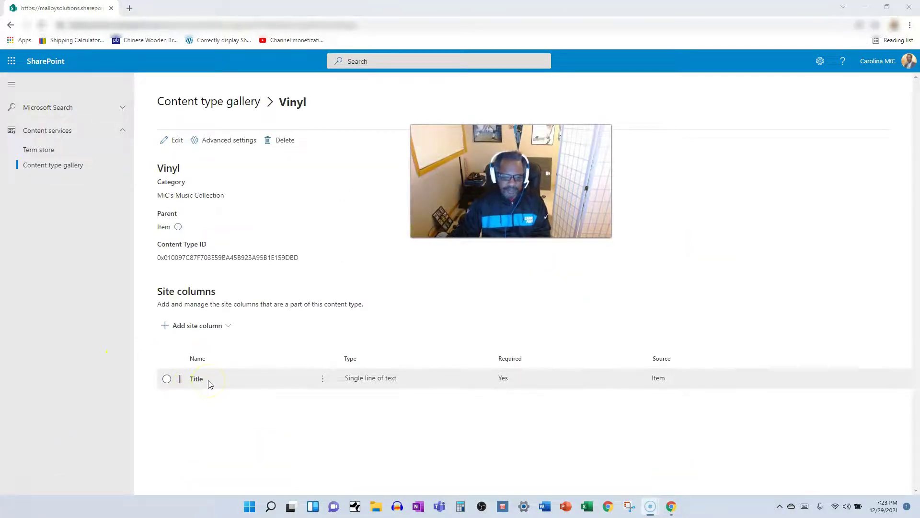
Add new site column VinylSpeed as a Choice column in MiC's Music Collection Columns
{"action": "left_click", "coordinate": [219, 328]}
{"action": "left_click", "coordinate": [197, 344]}
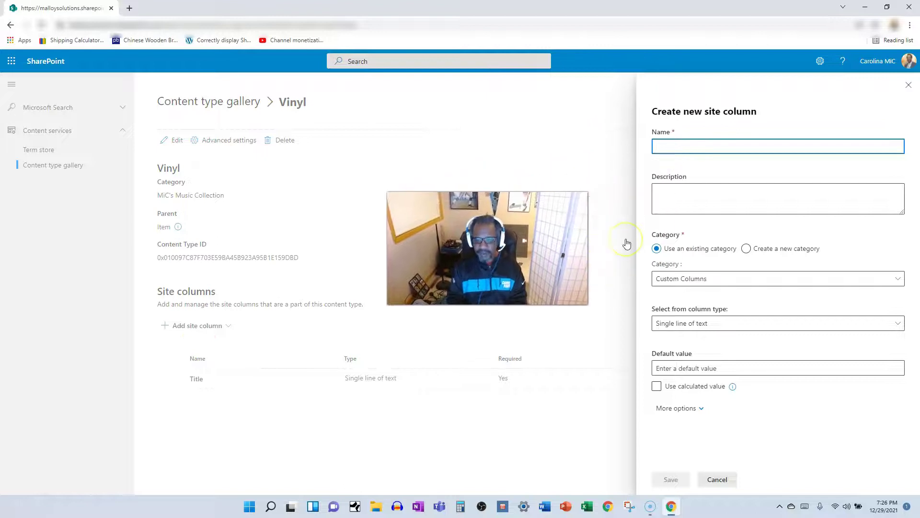
{"action": "type", "text": "vo"}
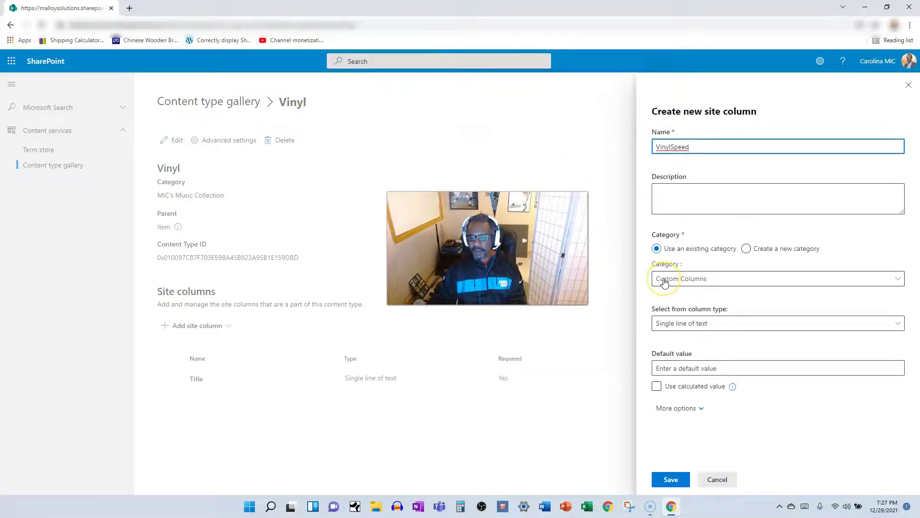
{"action": "left_click", "coordinate": [665, 283]}
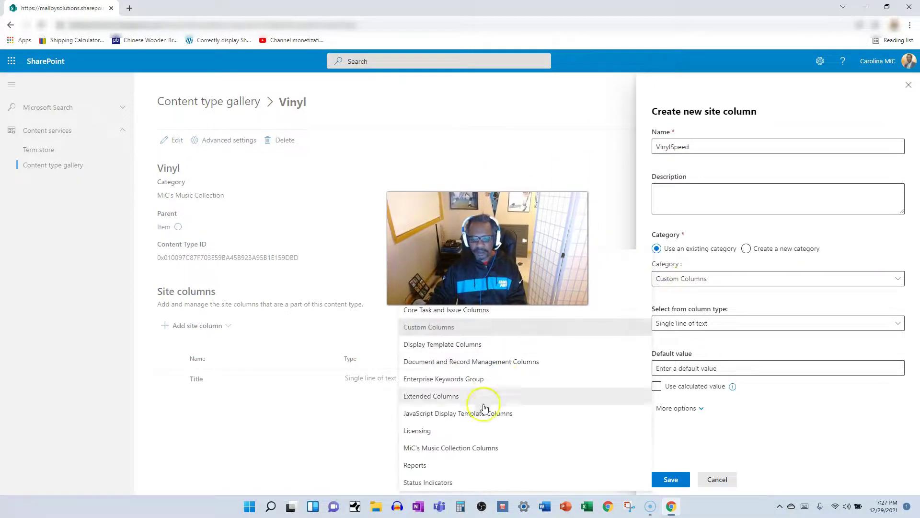
{"action": "left_click", "coordinate": [461, 448]}
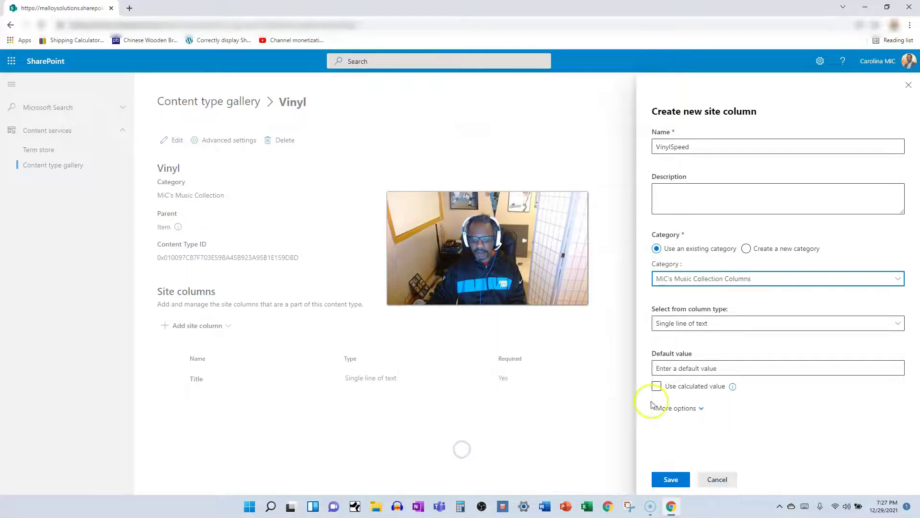
{"action": "left_click", "coordinate": [681, 323]}
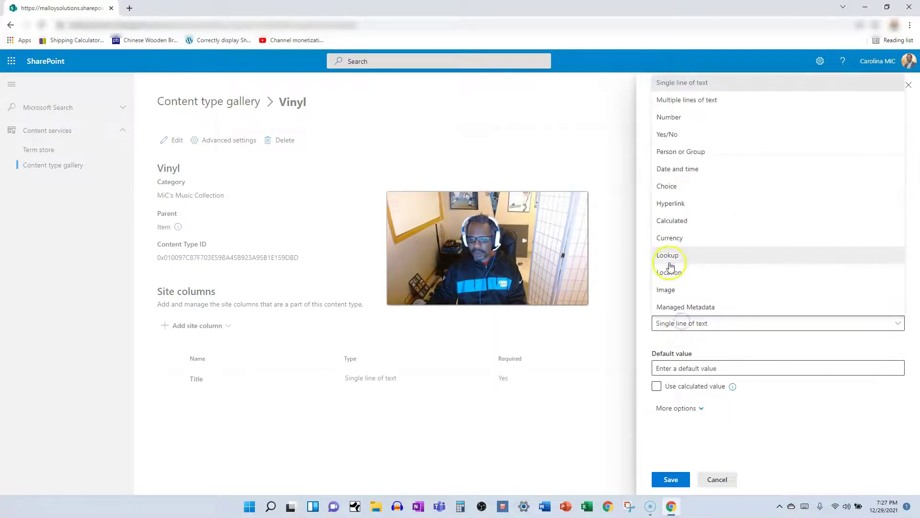
{"action": "left_click", "coordinate": [668, 185]}
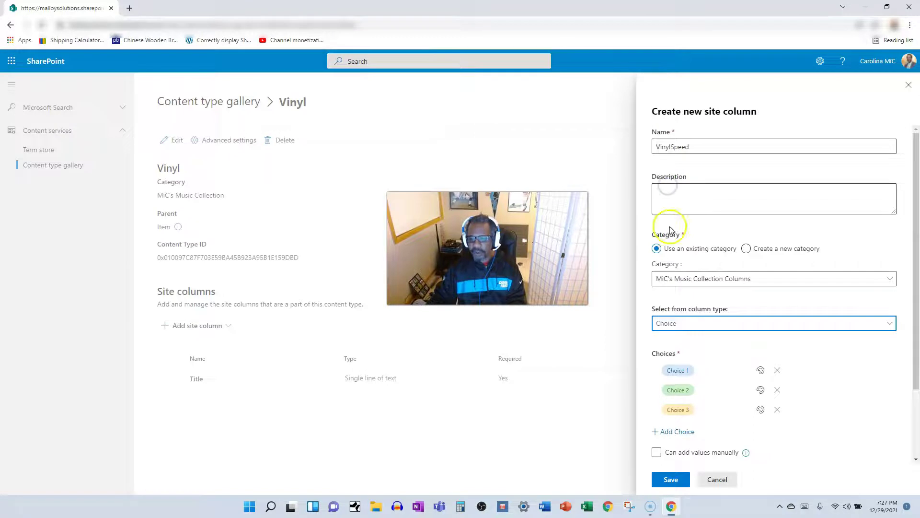
Enter VinylSpeed choices 33 1/3 and 45, then save the column
{"action": "left_click", "coordinate": [677, 370]}
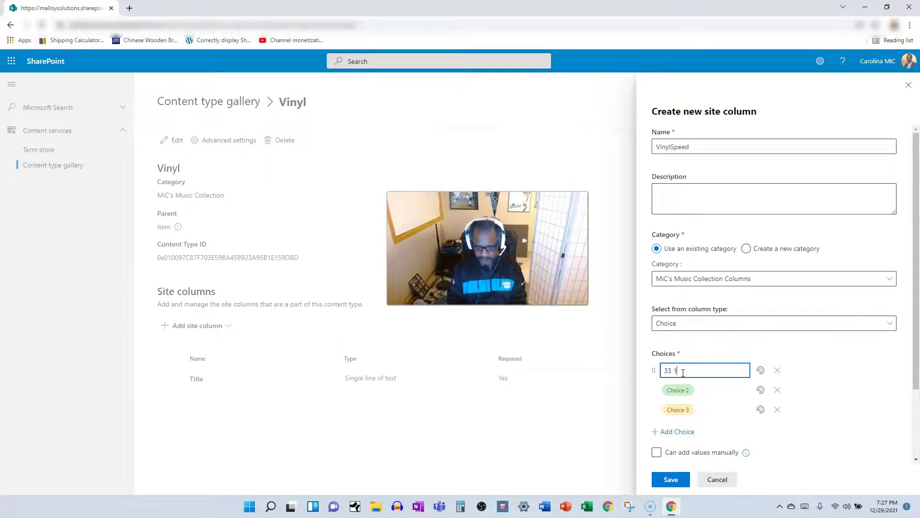
{"action": "type", "text": "33 1/3"}
{"action": "left_click", "coordinate": [689, 390]}
{"action": "key", "text": "Tab"}
{"action": "key", "text": "Tab"}
{"action": "key", "text": "Tab"}
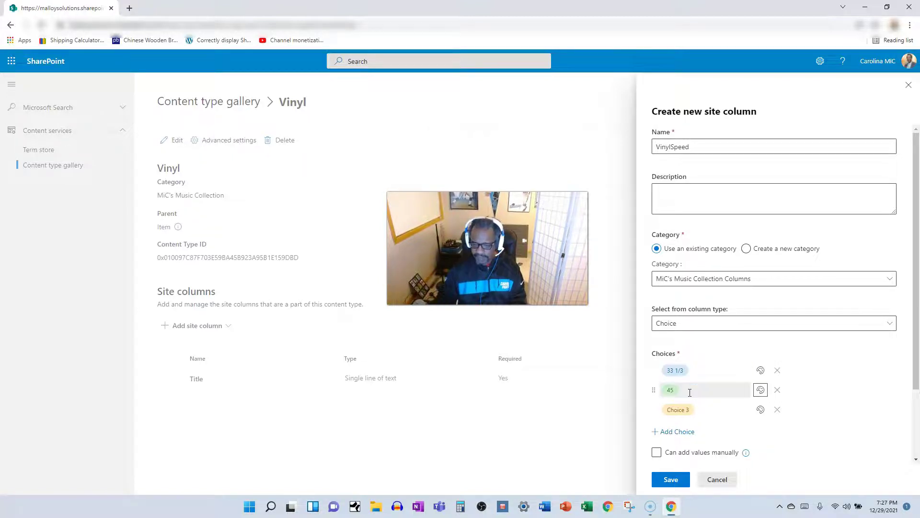
{"action": "left_click", "coordinate": [673, 408]}
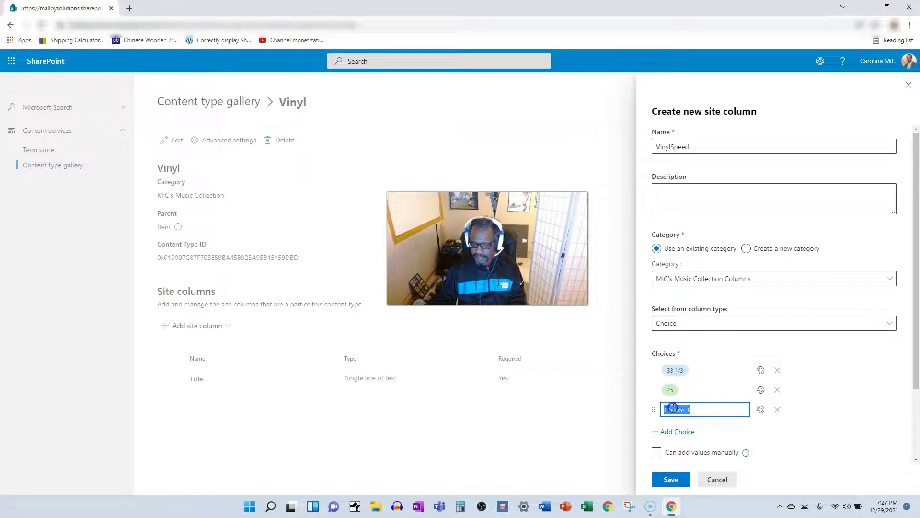
{"action": "left_click", "coordinate": [671, 479]}
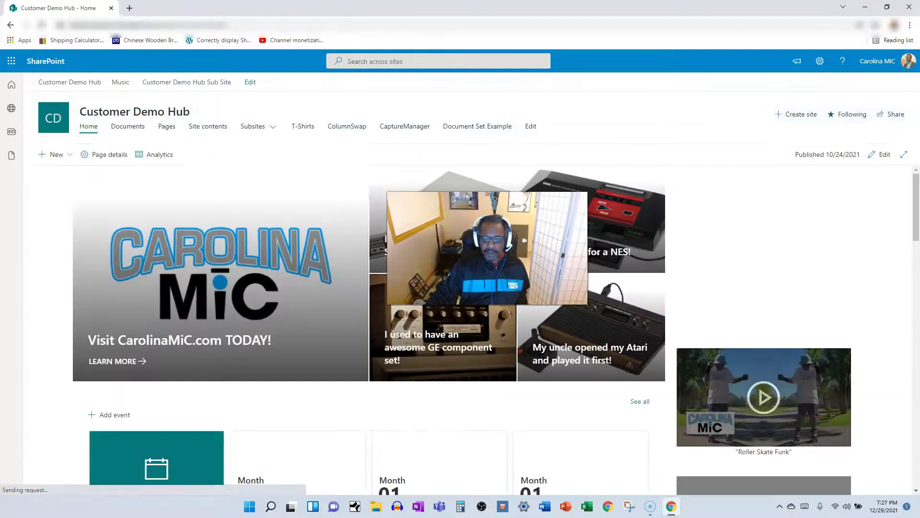
Fill in a blank list: name ContentTypeExample, description 'Using a music library to explain concept of content types'
{"action": "left_click", "coordinate": [56, 153]}
{"action": "left_click", "coordinate": [52, 174]}
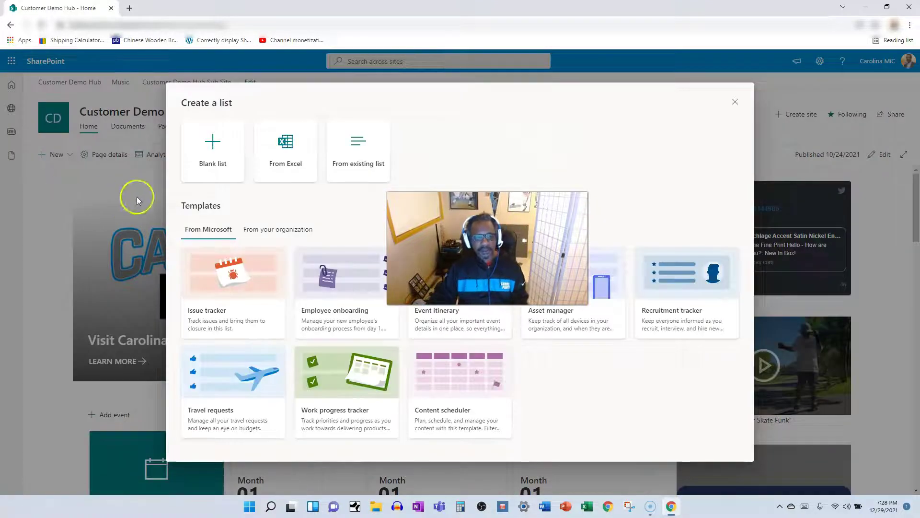
{"action": "left_click", "coordinate": [220, 158]}
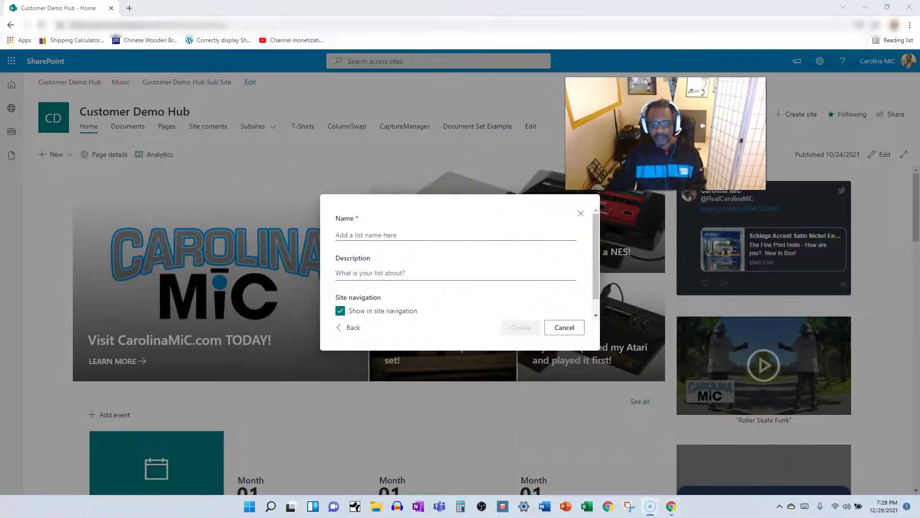
{"action": "left_click", "coordinate": [352, 224]}
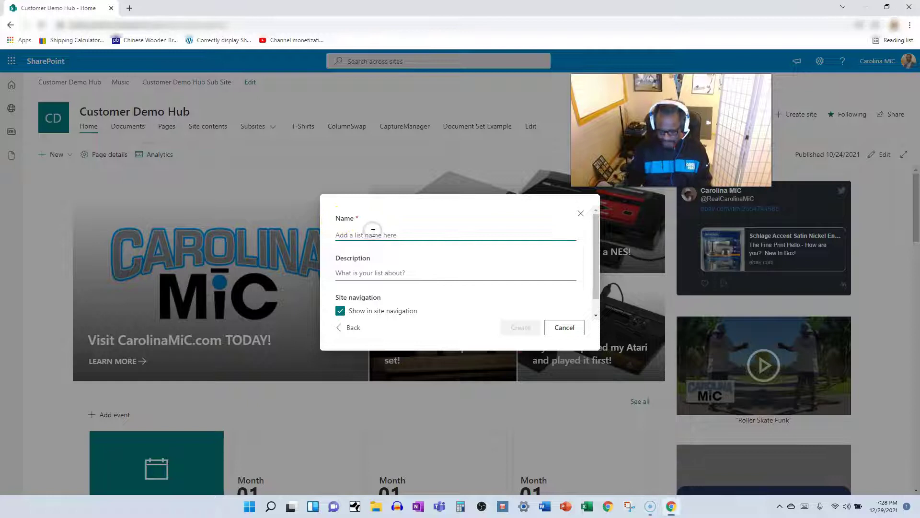
{"action": "type", "text": "ContentTypeExample"}
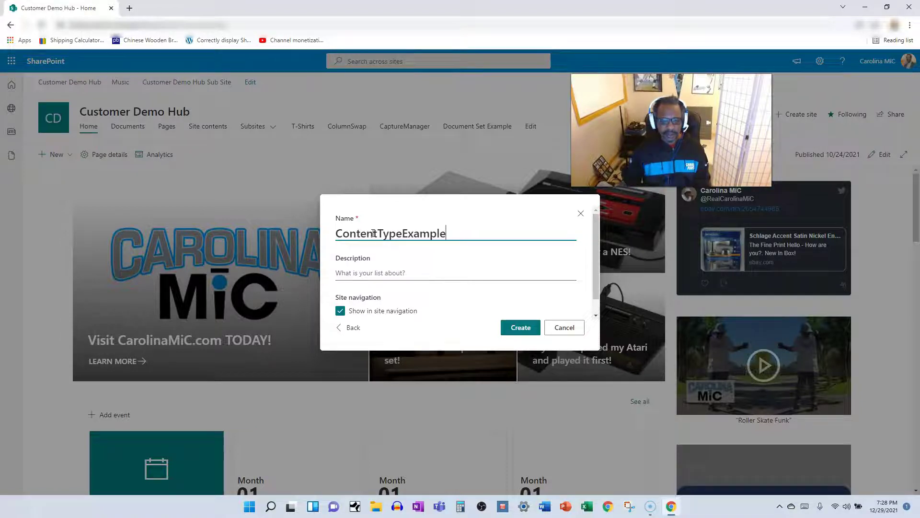
{"action": "left_click", "coordinate": [369, 273]}
{"action": "type", "text": "Using a music library to explain concept of content types"}
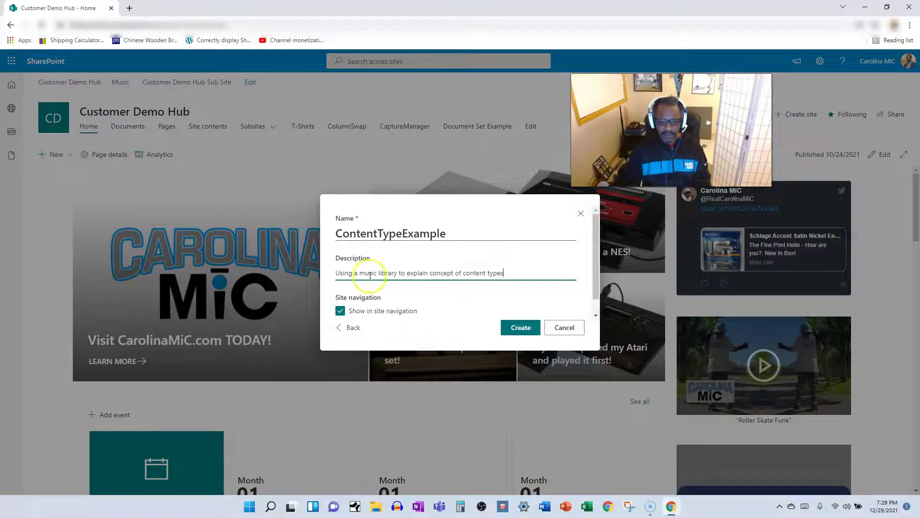
Create the ContentTypeExample list and open its List settings page
{"action": "left_click", "coordinate": [520, 327]}
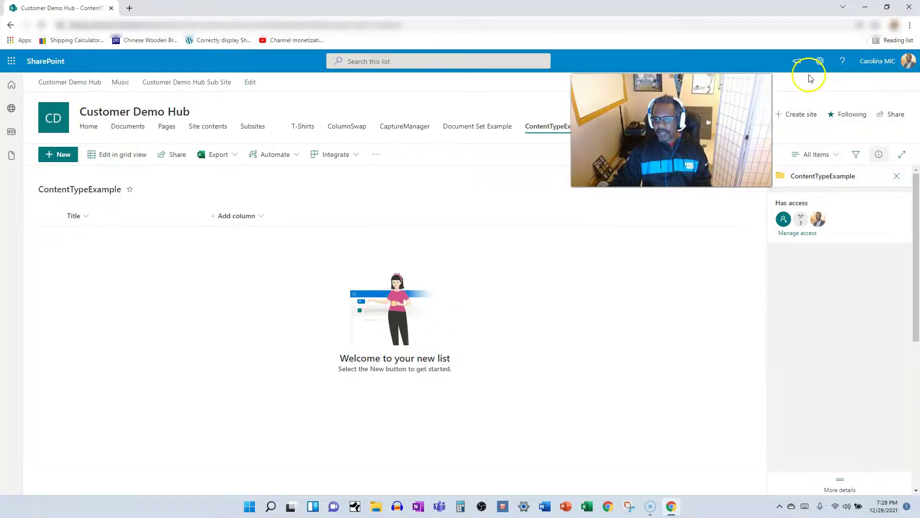
{"action": "left_click", "coordinate": [819, 61]}
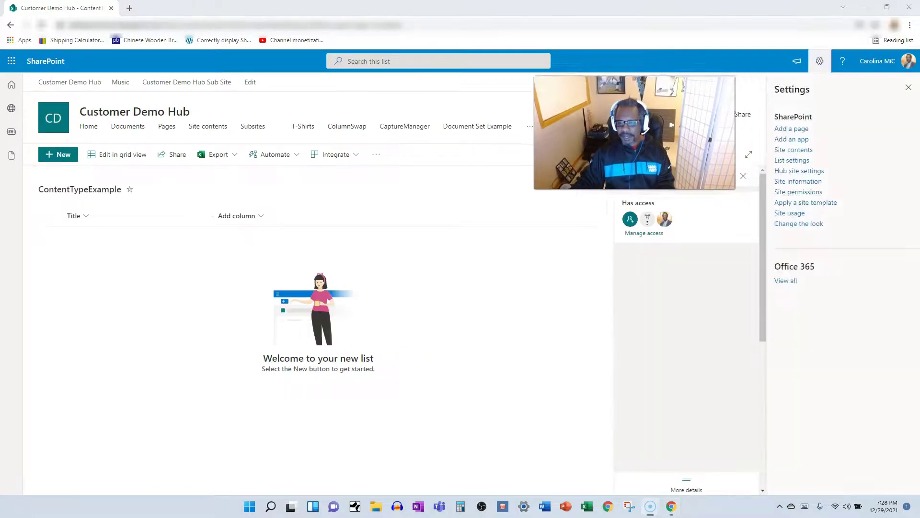
{"action": "left_click", "coordinate": [791, 161]}
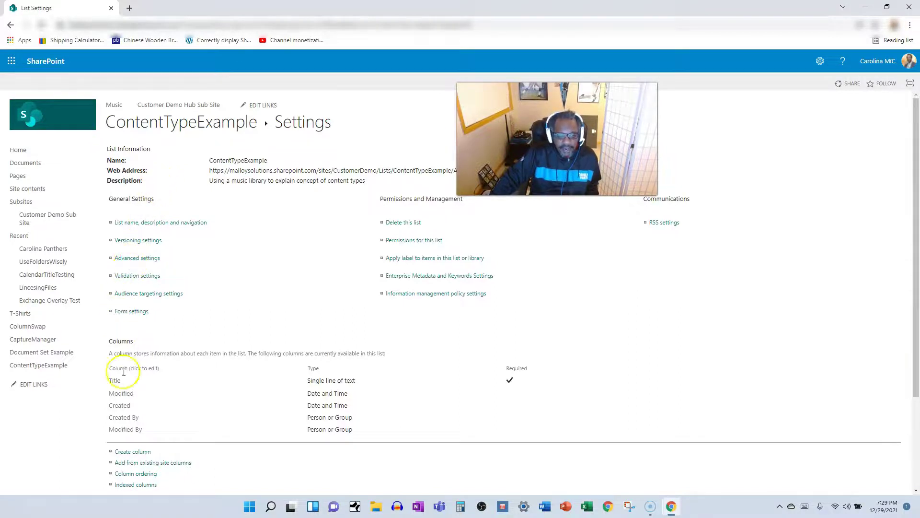
{"action": "scroll", "coordinate": [161, 414], "scroll_direction": "down", "scroll_amount": 1}
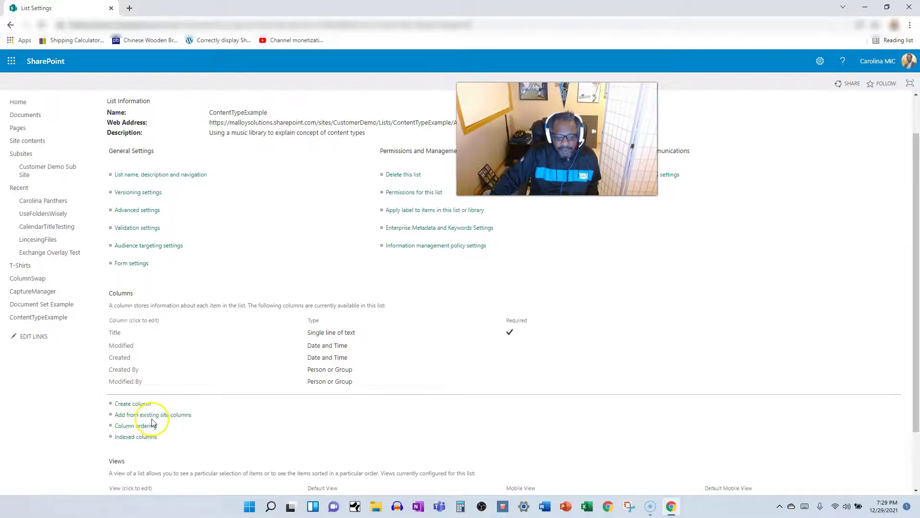
{"action": "scroll", "coordinate": [161, 419], "scroll_direction": "up", "scroll_amount": 1}
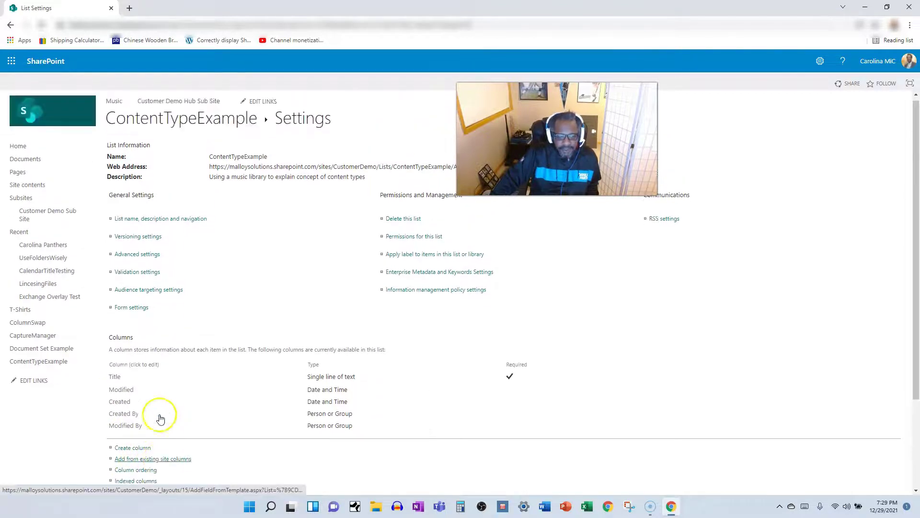
Turn on 'Allow management of content types' in the list's advanced settings, then return to ContentTypeExample
{"action": "left_click", "coordinate": [127, 259]}
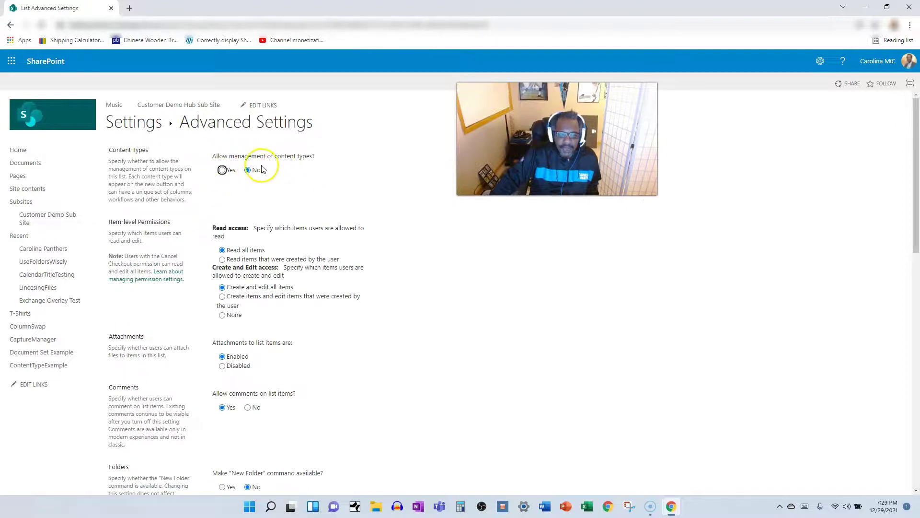
{"action": "left_click", "coordinate": [222, 171]}
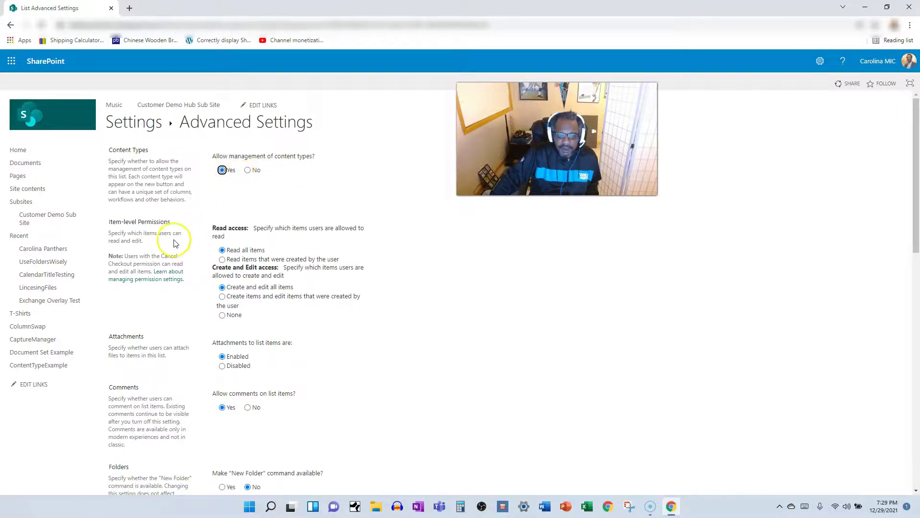
{"action": "scroll", "coordinate": [114, 341], "scroll_direction": "down", "scroll_amount": 1}
{"action": "scroll", "coordinate": [114, 340], "scroll_direction": "down", "scroll_amount": 12}
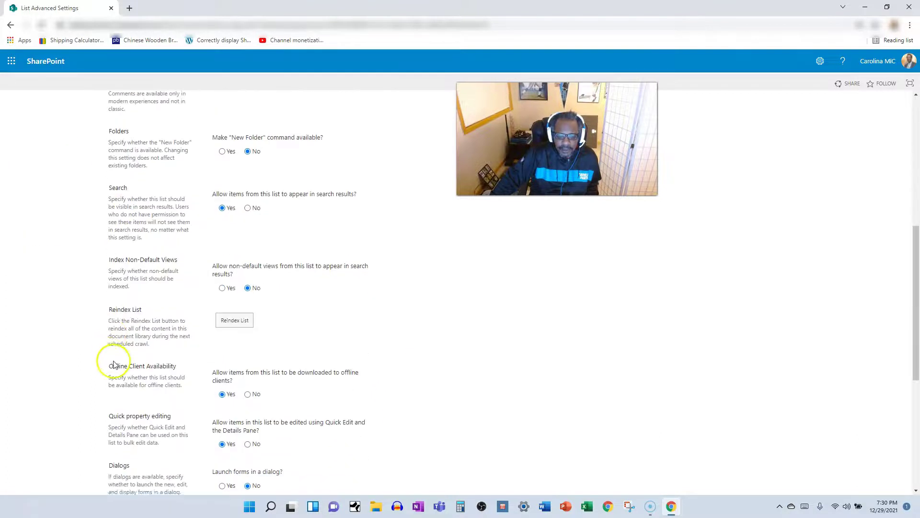
{"action": "scroll", "coordinate": [141, 405], "scroll_direction": "down", "scroll_amount": 1}
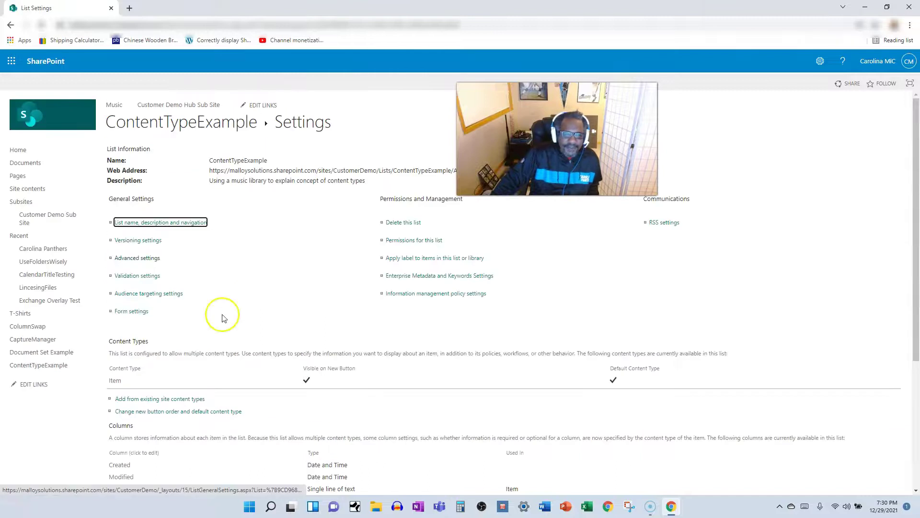
{"action": "scroll", "coordinate": [209, 276], "scroll_direction": "down", "scroll_amount": 3}
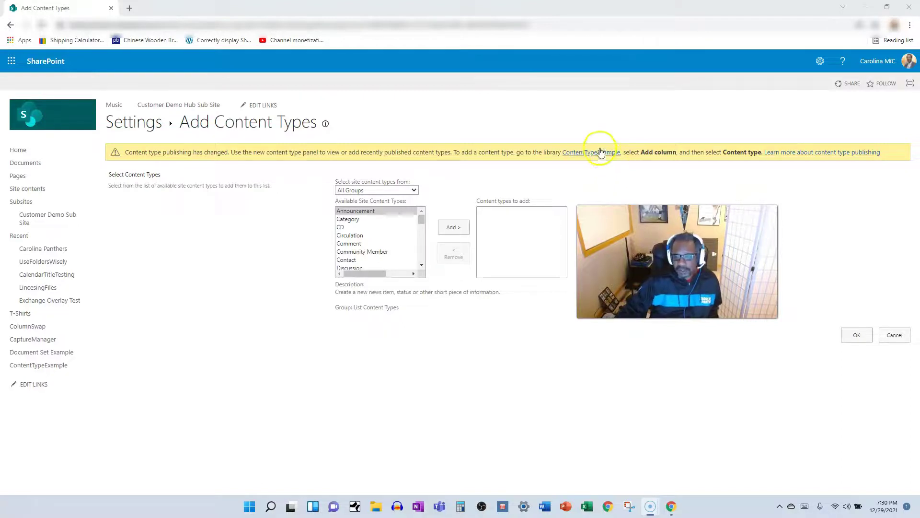
{"action": "left_click", "coordinate": [596, 152]}
Add the CD and Vinyl content types to the list through Add column > Content type
{"action": "left_click", "coordinate": [249, 214]}
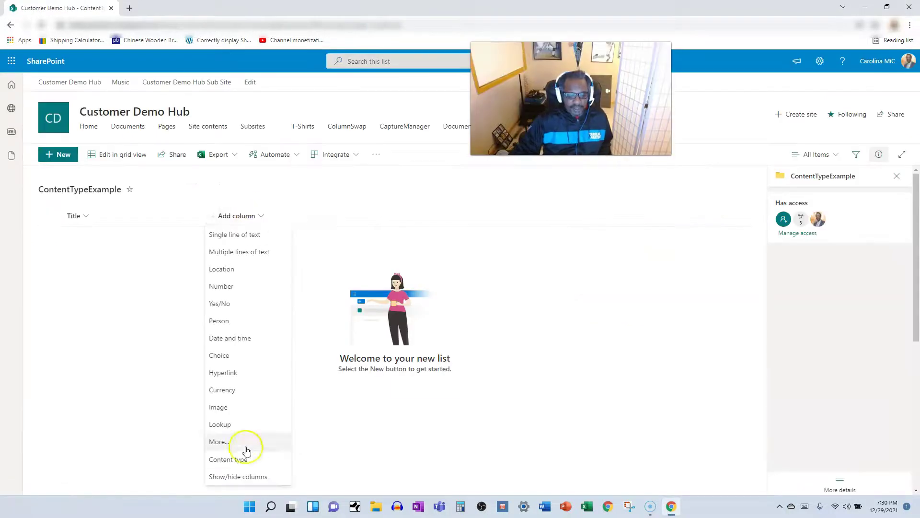
{"action": "left_click", "coordinate": [233, 460]}
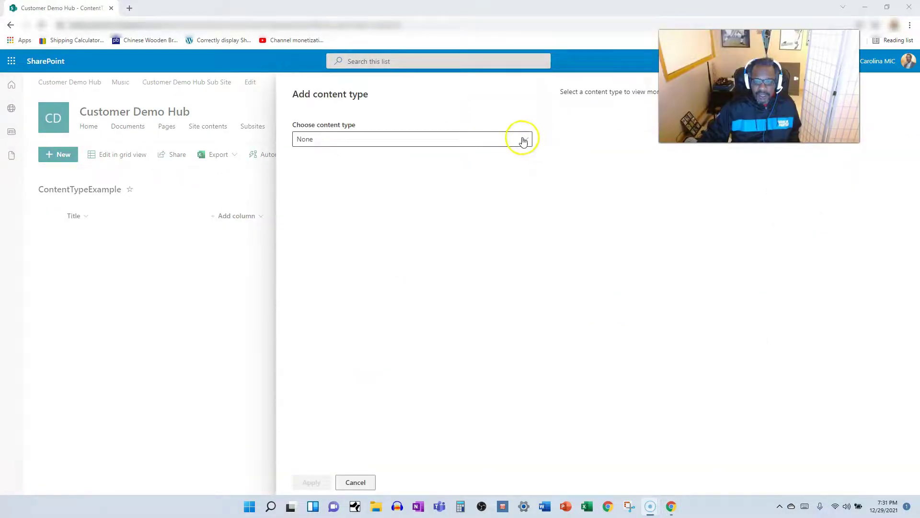
{"action": "left_click", "coordinate": [524, 140]}
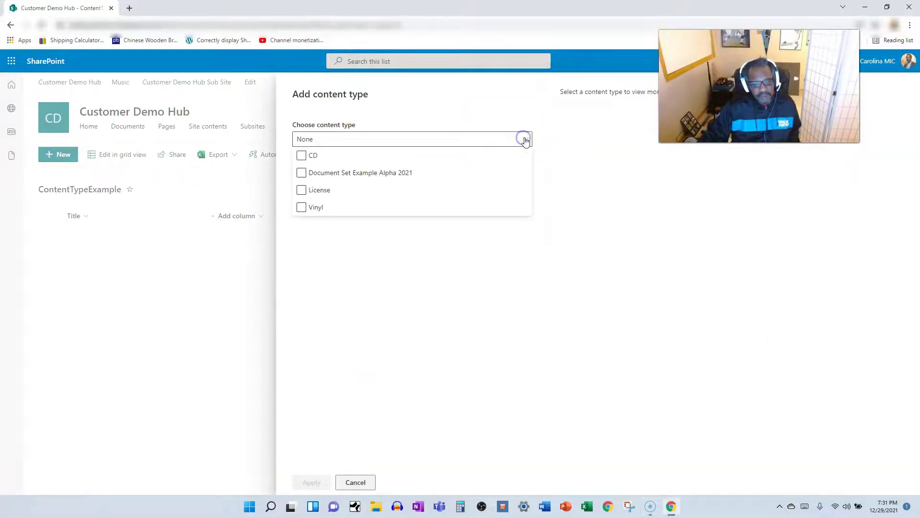
{"action": "left_click", "coordinate": [301, 156]}
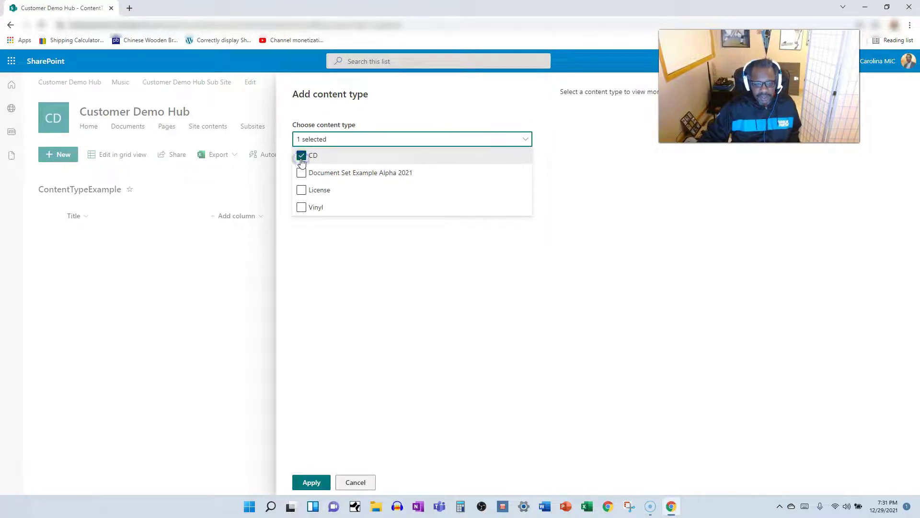
{"action": "left_click", "coordinate": [301, 207]}
{"action": "left_click", "coordinate": [315, 484]}
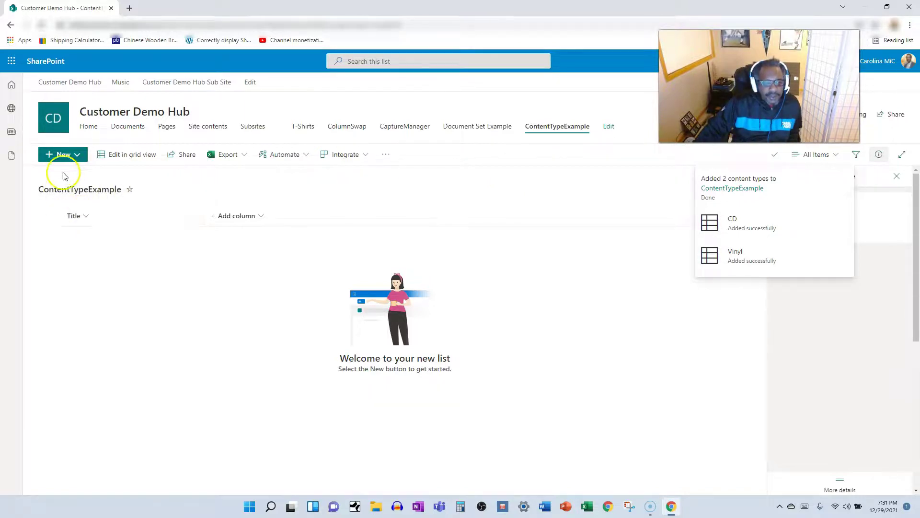
{"action": "left_click", "coordinate": [76, 156]}
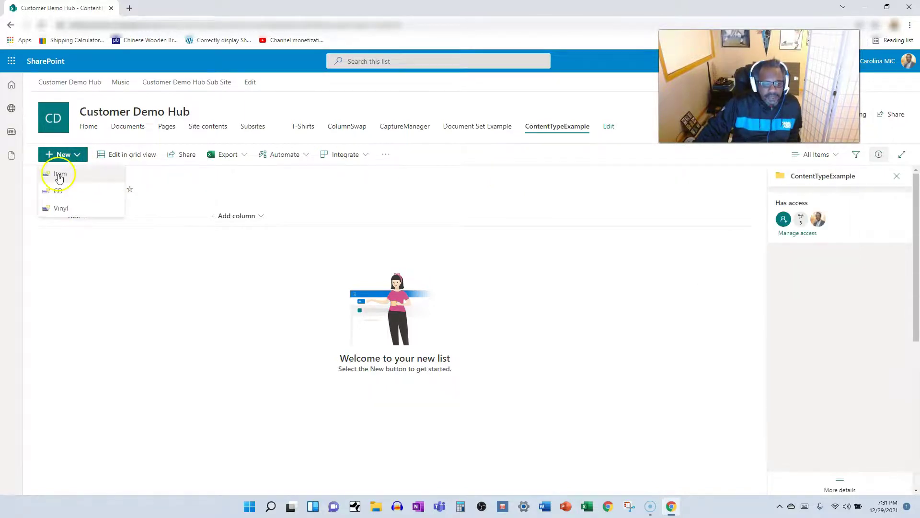
{"action": "left_click", "coordinate": [60, 190]}
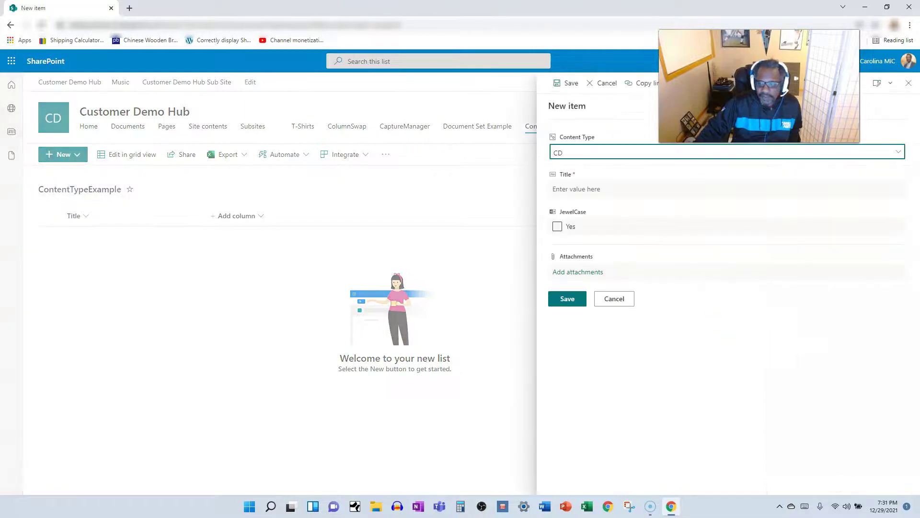
{"action": "left_click", "coordinate": [909, 82]}
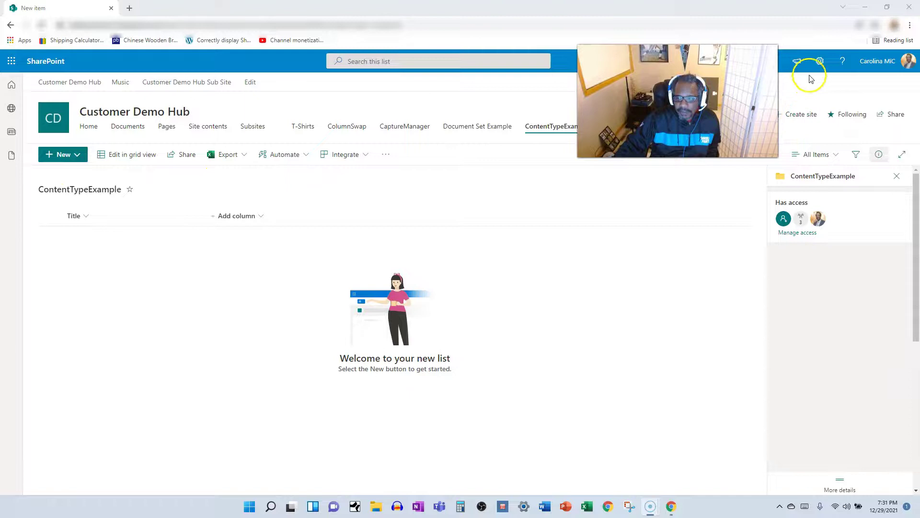
Go to the ContentTypeExample list settings and review the Item content type
{"action": "left_click", "coordinate": [820, 62]}
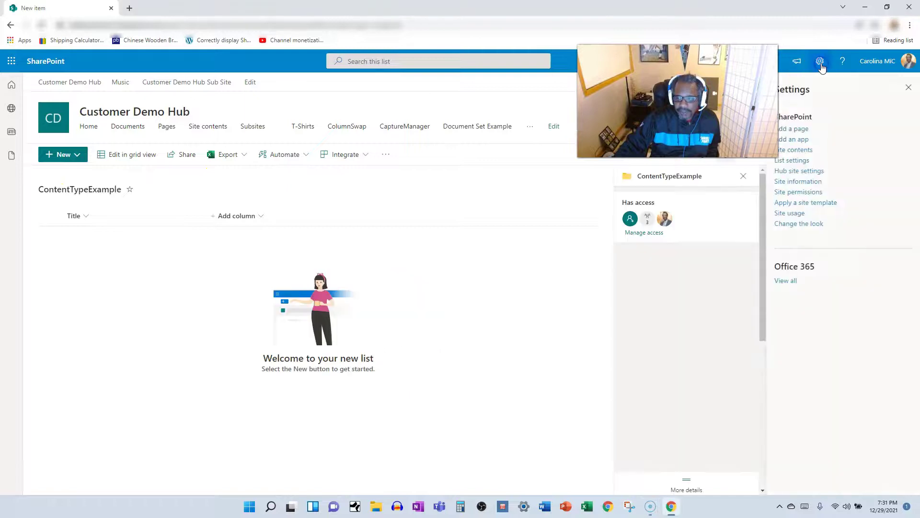
{"action": "left_click", "coordinate": [795, 160]}
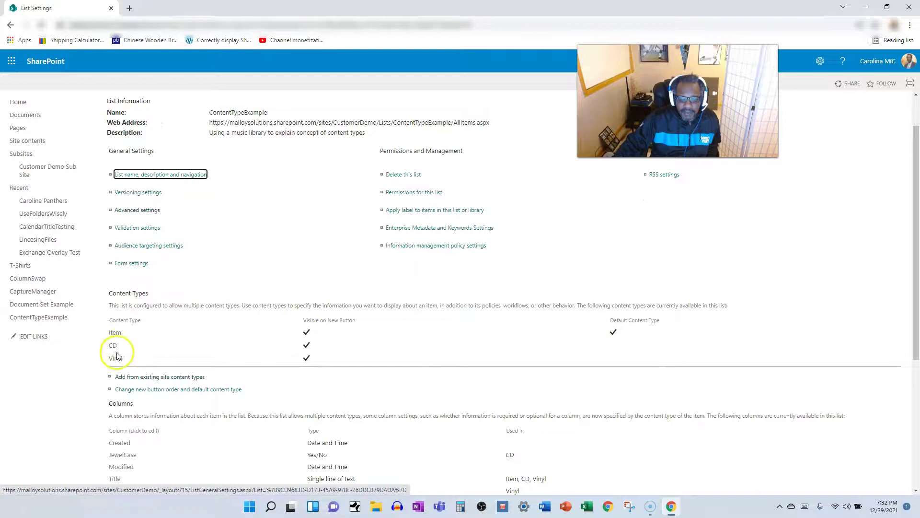
{"action": "left_click", "coordinate": [116, 333]}
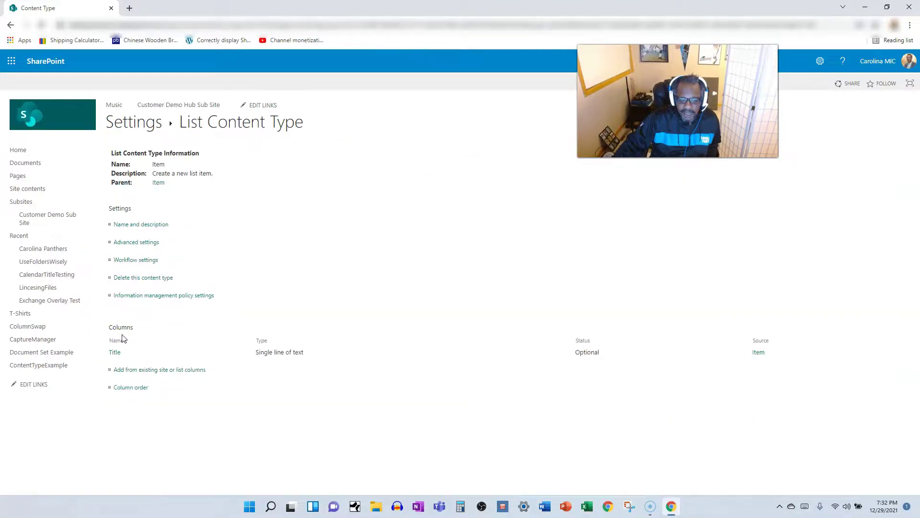
{"action": "left_click", "coordinate": [10, 24]}
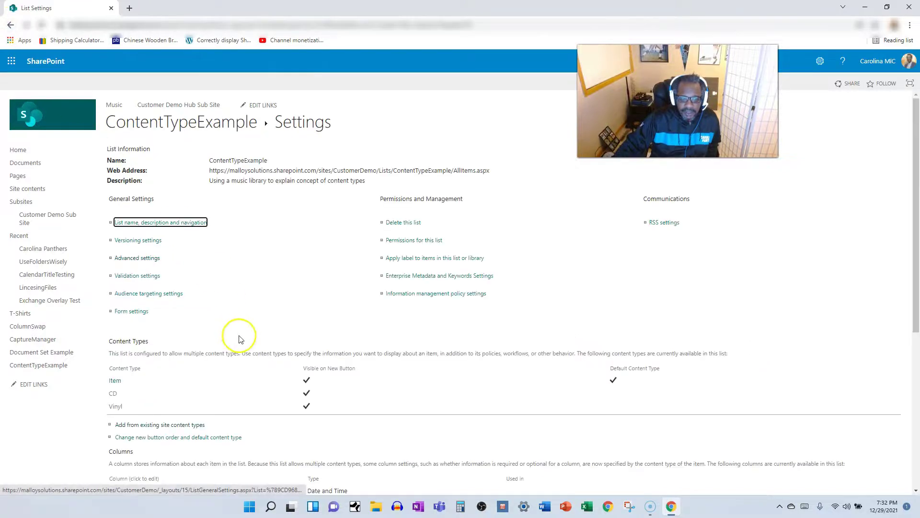
{"action": "scroll", "coordinate": [230, 341], "scroll_direction": "down", "scroll_amount": 2}
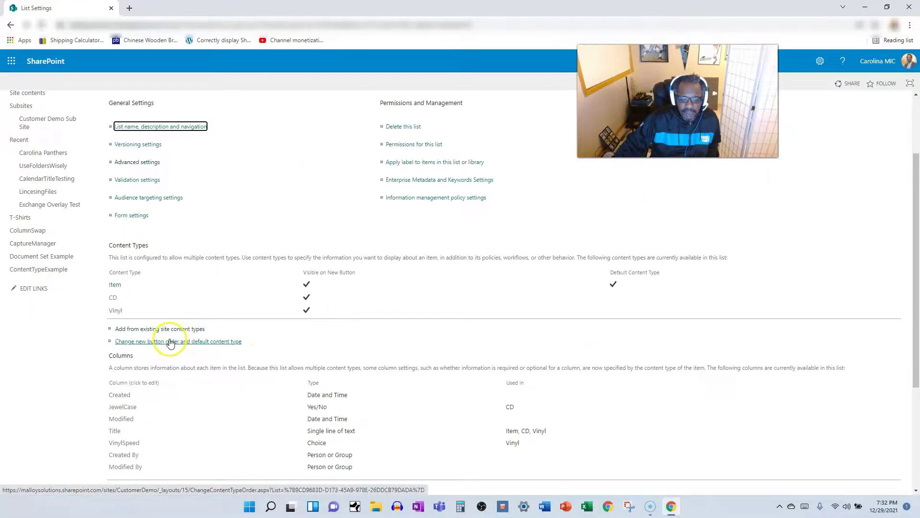
Hide Item from the New button, order CD first and Vinyl second, then reopen the list
{"action": "left_click", "coordinate": [171, 341]}
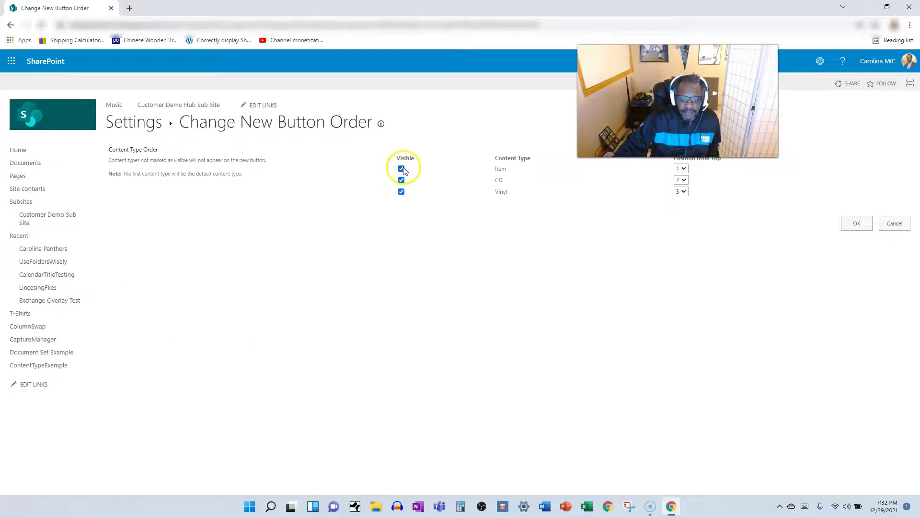
{"action": "left_click", "coordinate": [401, 169]}
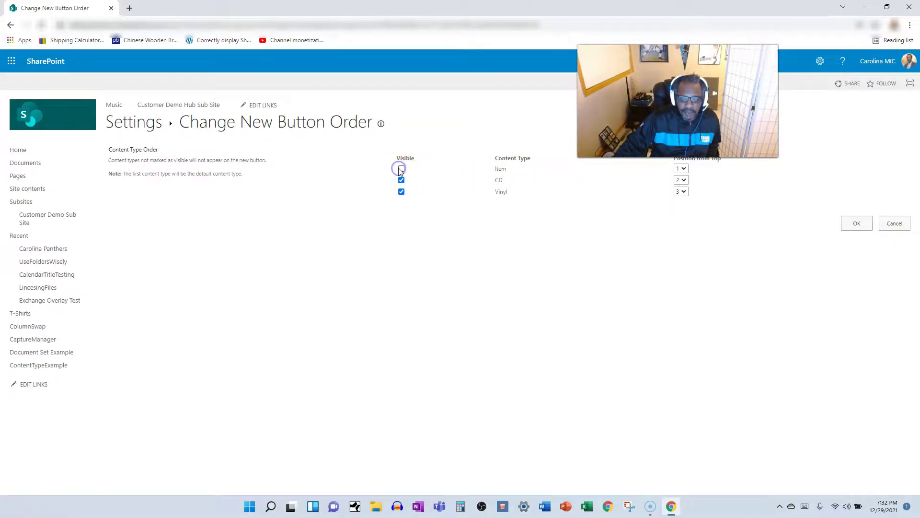
{"action": "left_click", "coordinate": [681, 180]}
{"action": "left_click", "coordinate": [678, 188]}
{"action": "left_click", "coordinate": [683, 191]}
{"action": "left_click", "coordinate": [680, 208]}
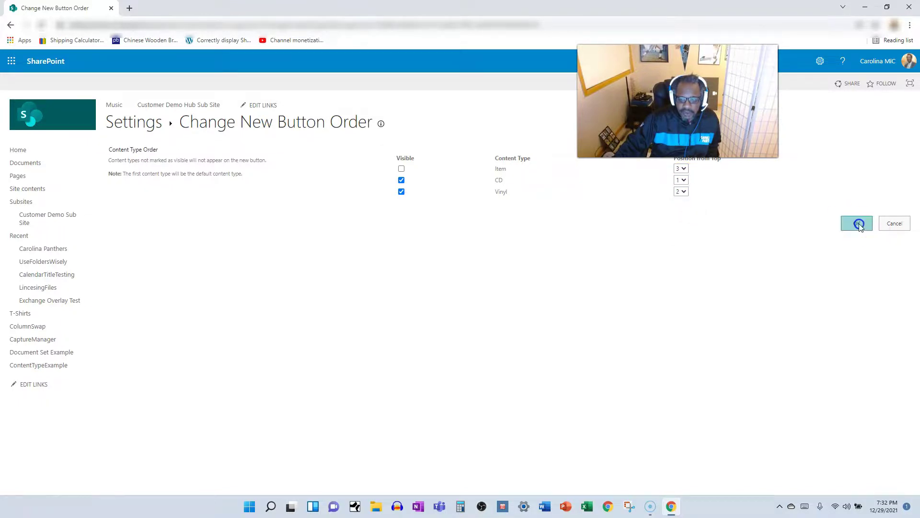
{"action": "left_click", "coordinate": [857, 223]}
{"action": "left_click", "coordinate": [268, 123]}
{"action": "left_click", "coordinate": [70, 155]}
Create a CD item titled 'Good Credit' with JewelCase set to Yes
{"action": "left_click", "coordinate": [53, 175]}
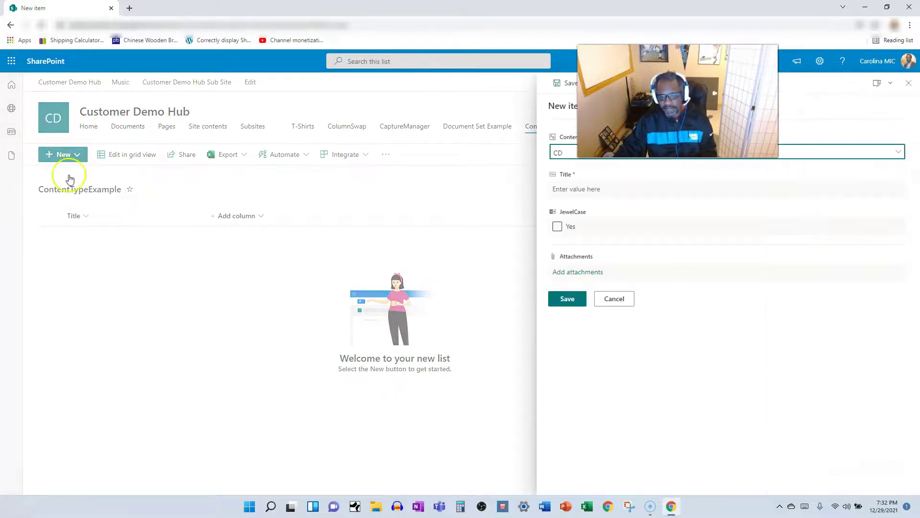
{"action": "left_click", "coordinate": [580, 165]}
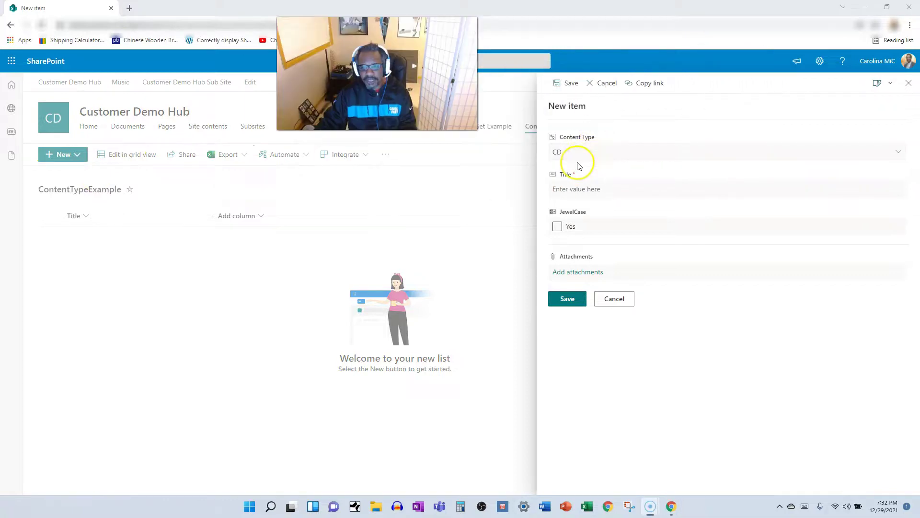
{"action": "left_click", "coordinate": [575, 191]}
{"action": "type", "text": "Good Credit"}
{"action": "left_click", "coordinate": [557, 227]}
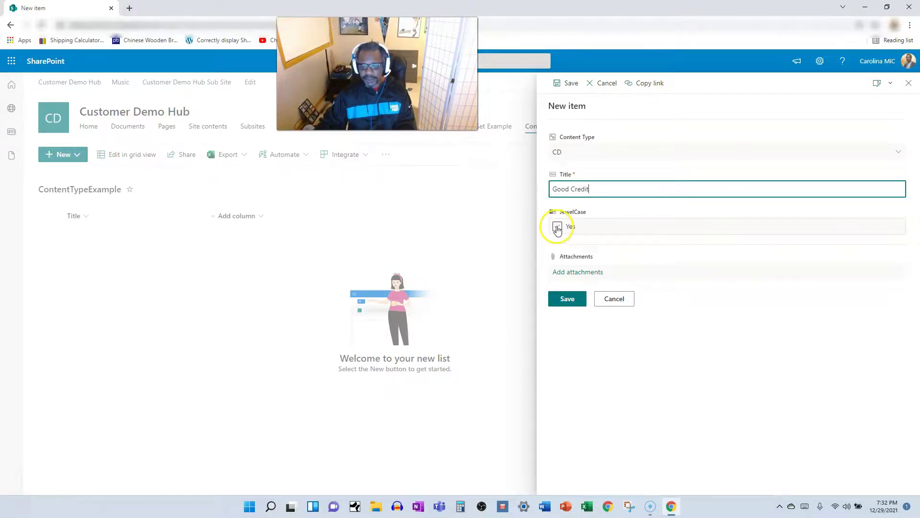
{"action": "left_click", "coordinate": [557, 227]}
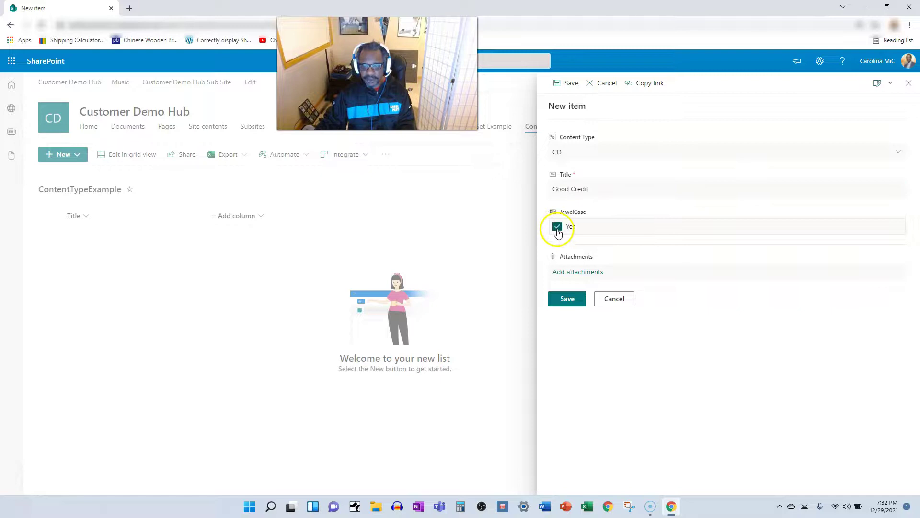
{"action": "left_click", "coordinate": [567, 302]}
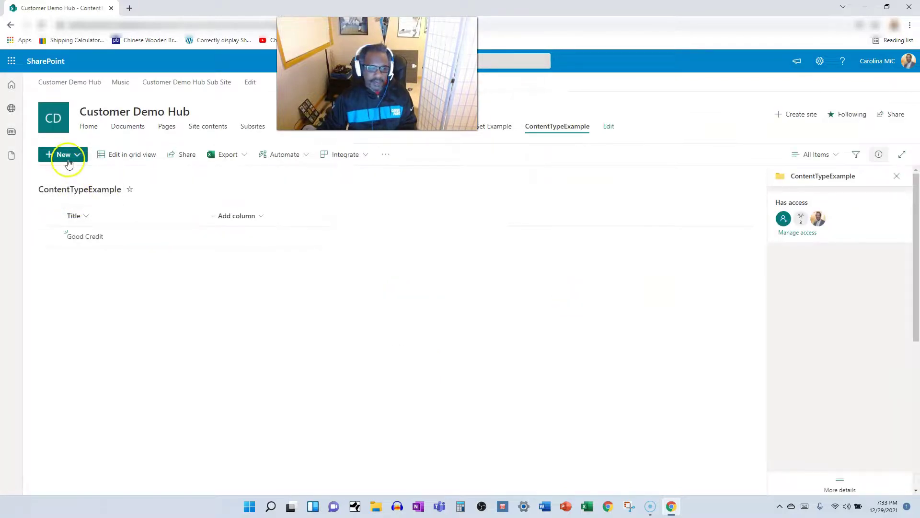
Create a Vinyl item titled 'Roller Skate Funk' with VinylSpeed 45
{"action": "left_click", "coordinate": [67, 153]}
{"action": "left_click", "coordinate": [51, 191]}
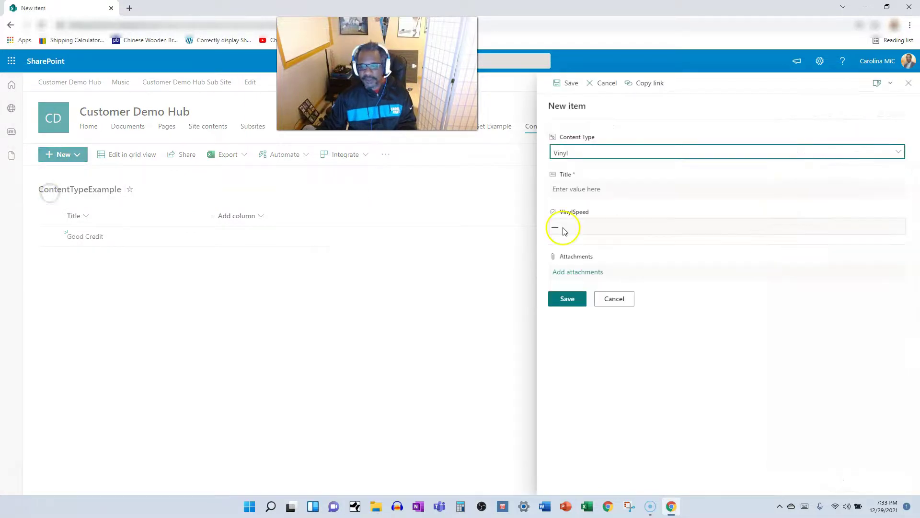
{"action": "left_click", "coordinate": [576, 189]}
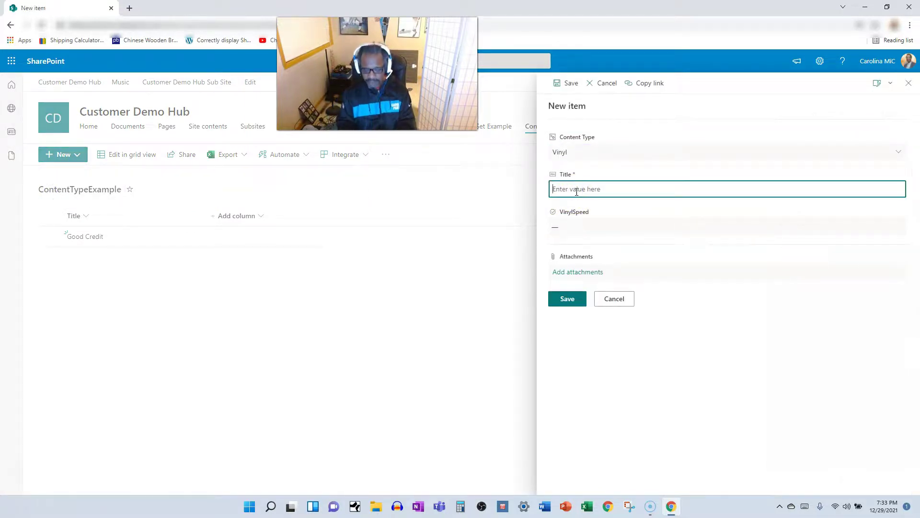
{"action": "type", "text": "Roller Skate Funk"}
{"action": "left_click", "coordinate": [573, 223]}
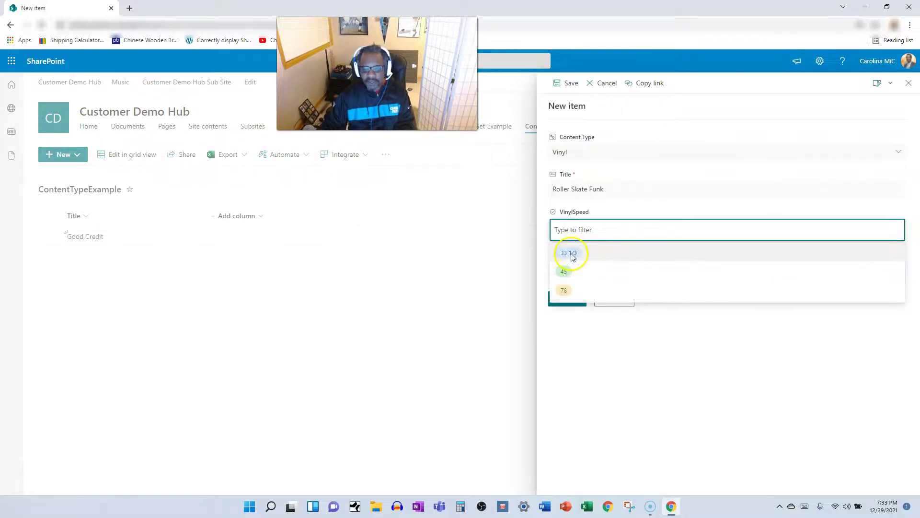
{"action": "left_click", "coordinate": [564, 271]}
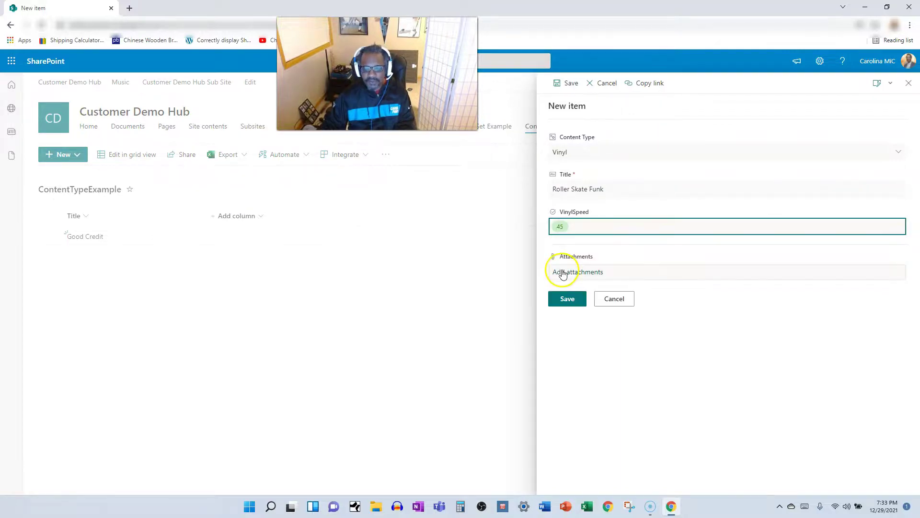
{"action": "left_click", "coordinate": [559, 300]}
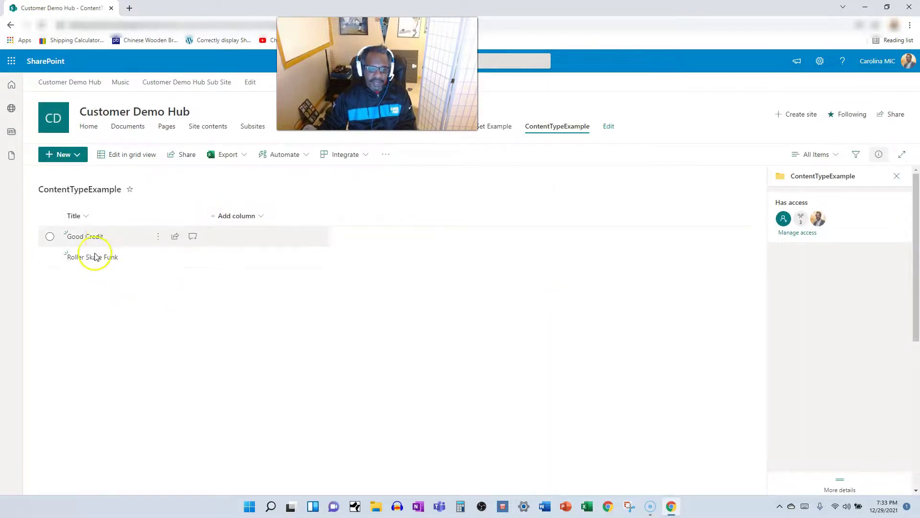
Show Content Type as the first column, plus JewelCase and VinylSpeed, in the list view
{"action": "left_click", "coordinate": [260, 217]}
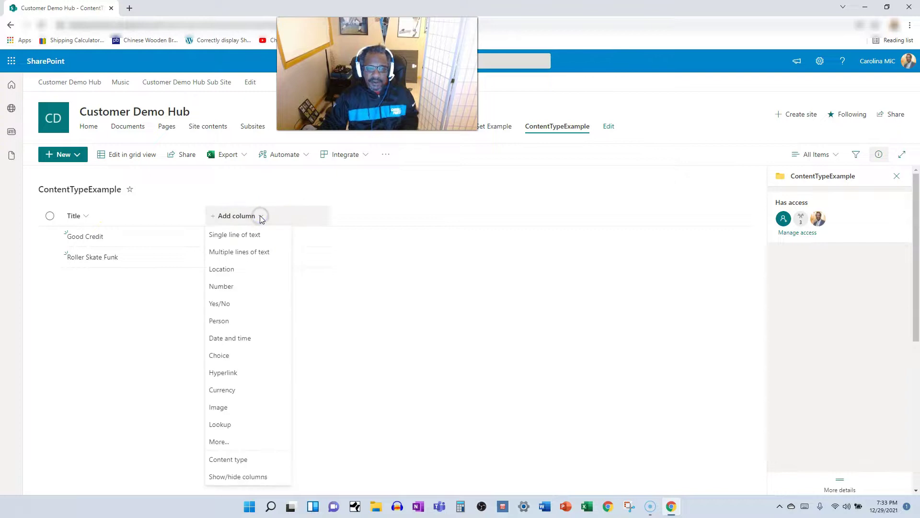
{"action": "left_click", "coordinate": [228, 478]}
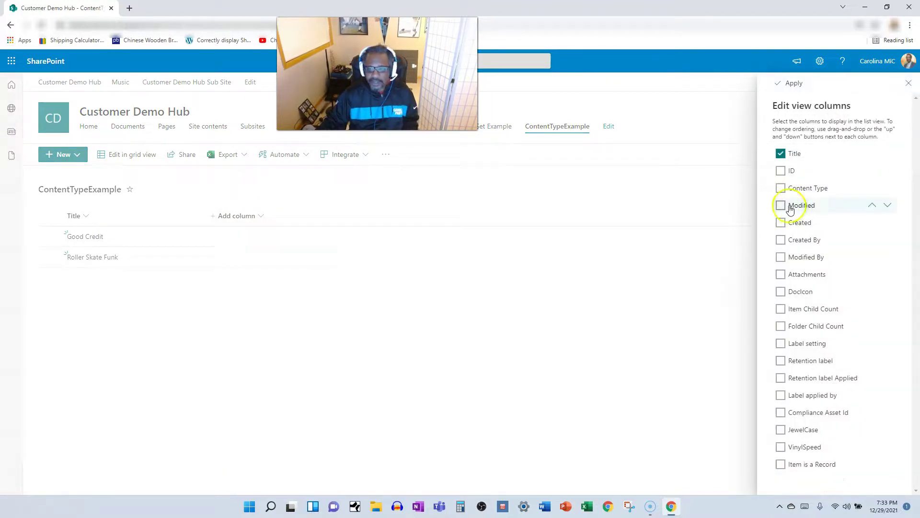
{"action": "left_click", "coordinate": [781, 188]}
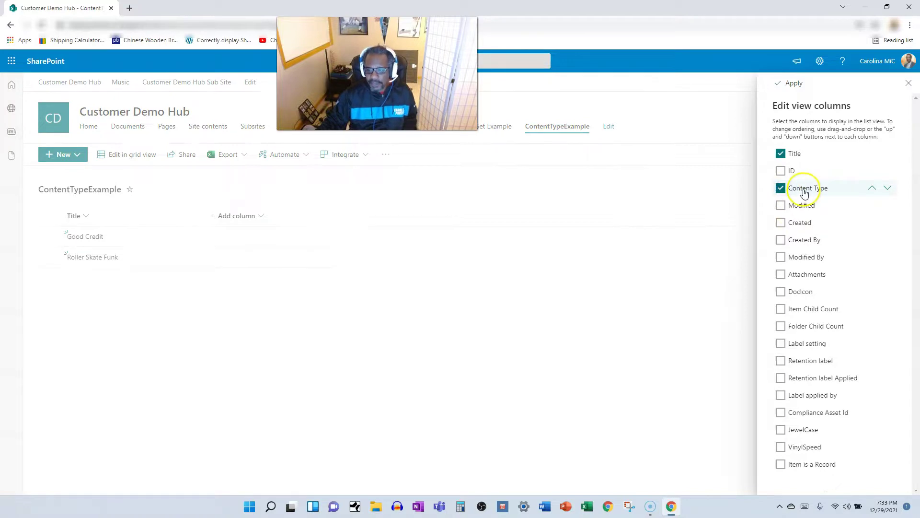
{"action": "left_click_drag", "start_coordinate": [804, 192], "coordinate": [804, 154]}
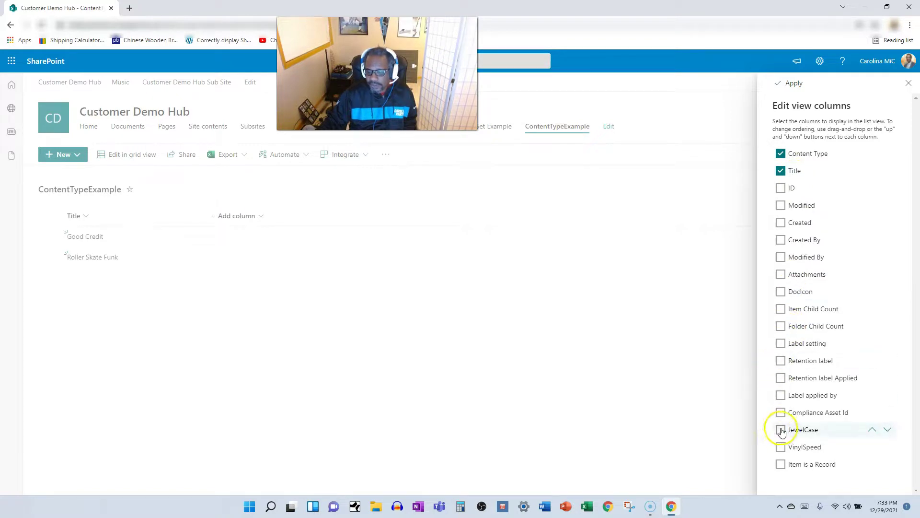
{"action": "left_click", "coordinate": [781, 447]}
{"action": "left_click", "coordinate": [798, 83]}
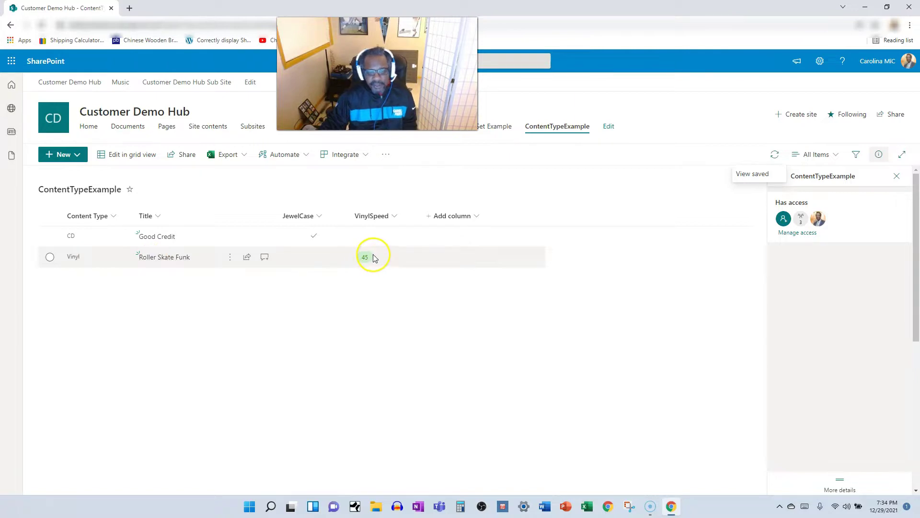
Filter the Content Type column to CD so only Good Credit remains
{"action": "left_click", "coordinate": [115, 217]}
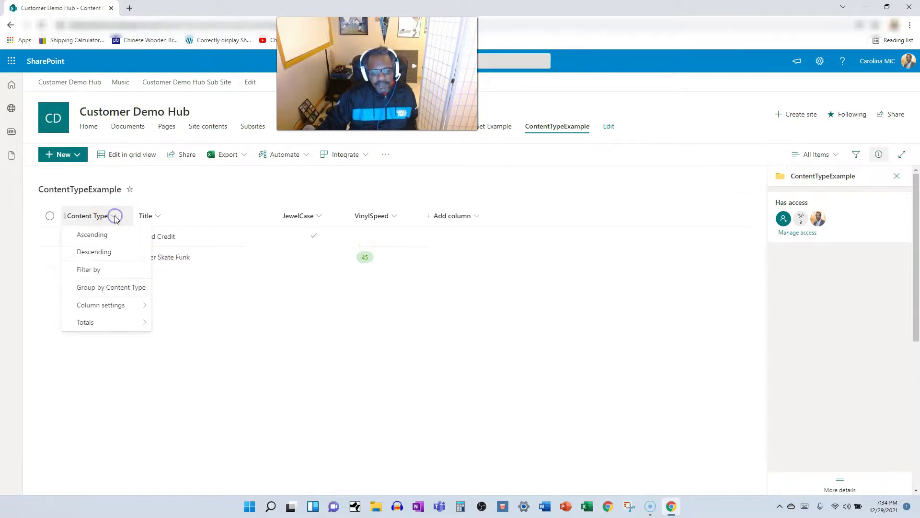
{"action": "left_click", "coordinate": [94, 268]}
{"action": "left_click", "coordinate": [776, 85]}
{"action": "left_click", "coordinate": [787, 124]}
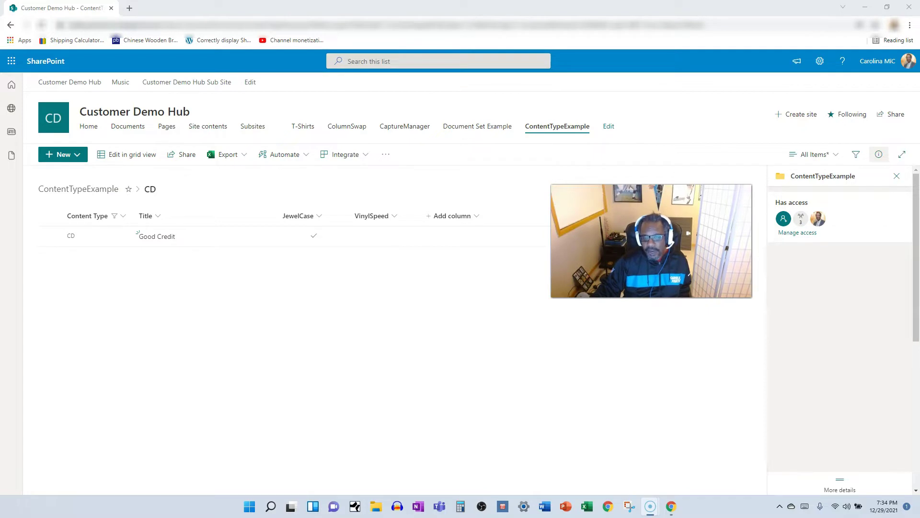
{"action": "left_click", "coordinate": [591, 297]}
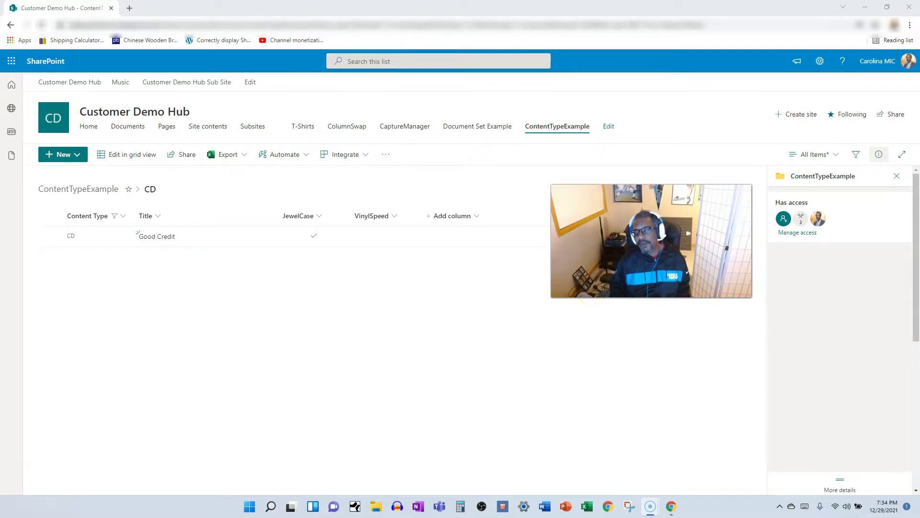